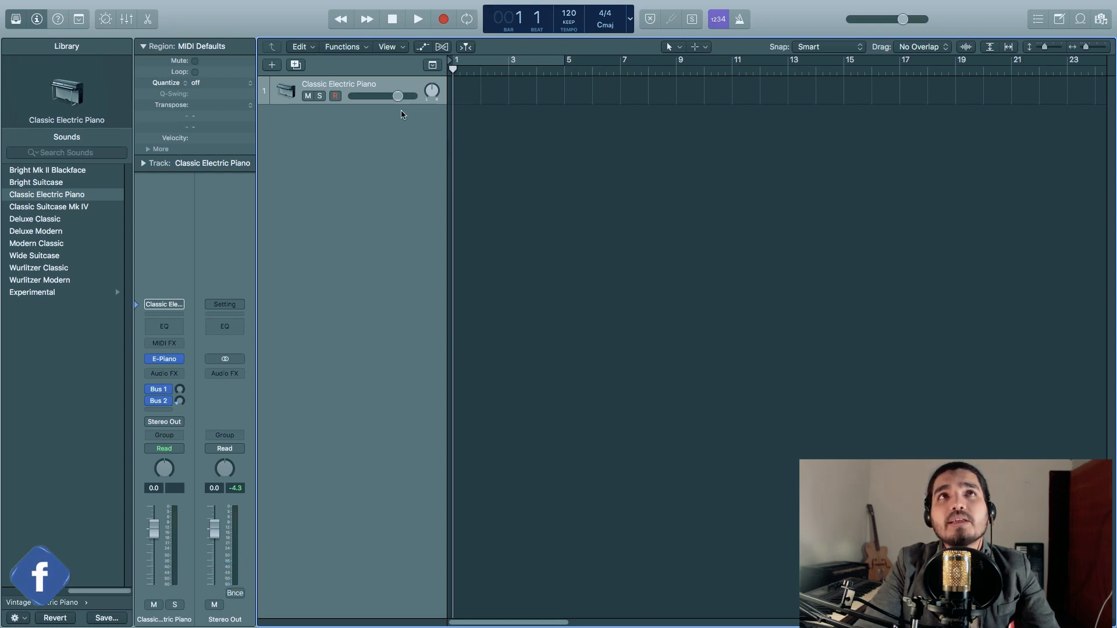
Create one new audio track with Input 1 and Output 1 + 2
left_click(271, 66)
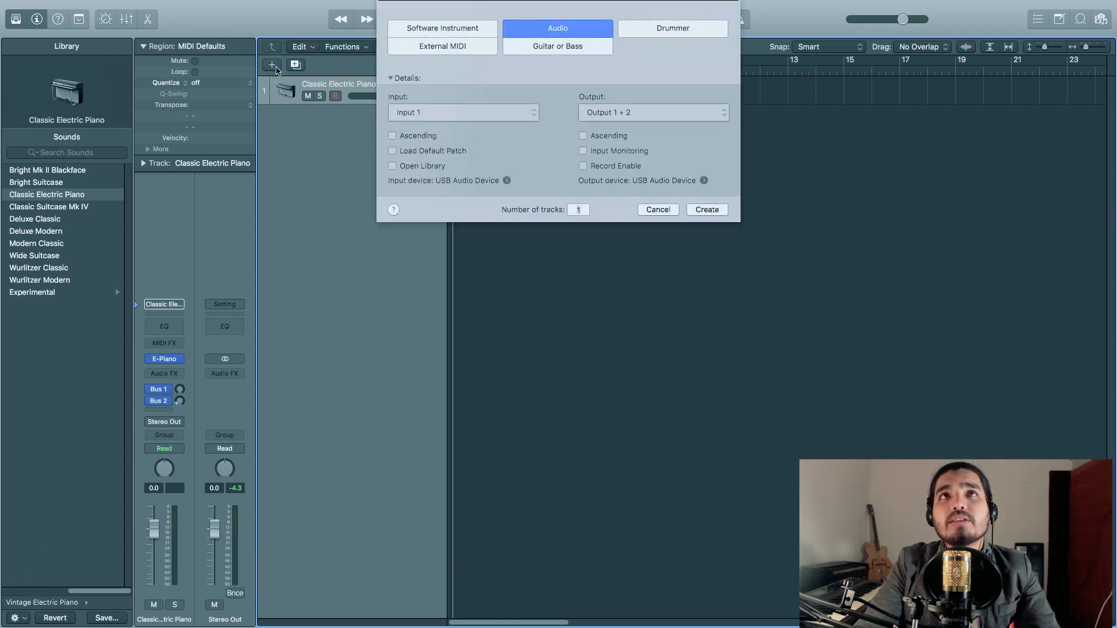
left_click(691, 210)
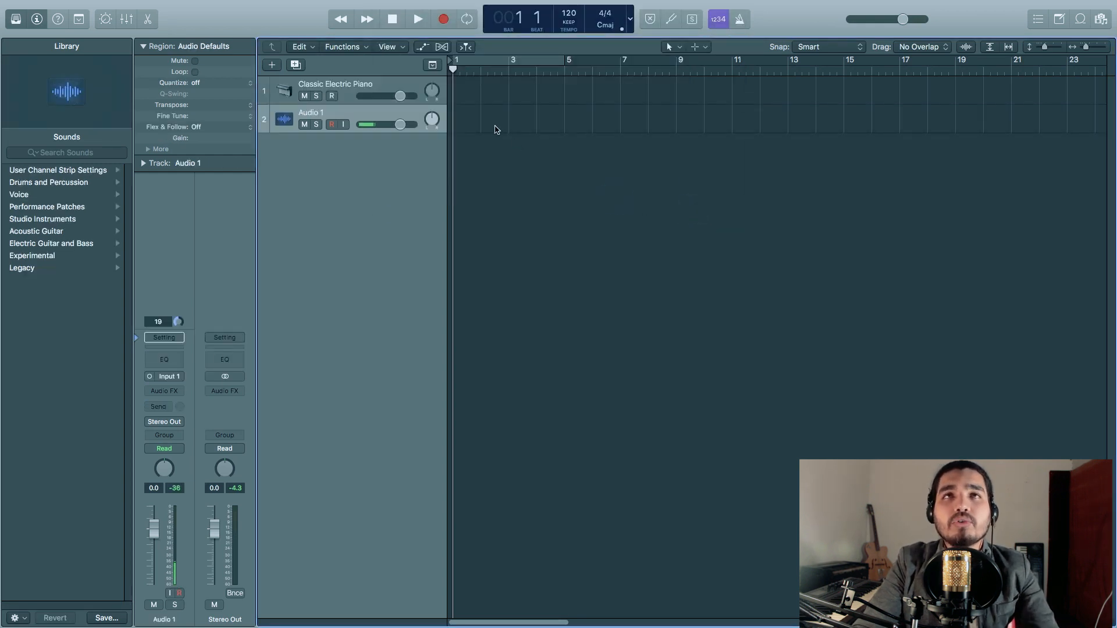
Import DHOLAK-6_8-086-05.wav onto the Audio 1 track at bar 1, changing the project sample rate to 48 kHz
right_click(471, 123)
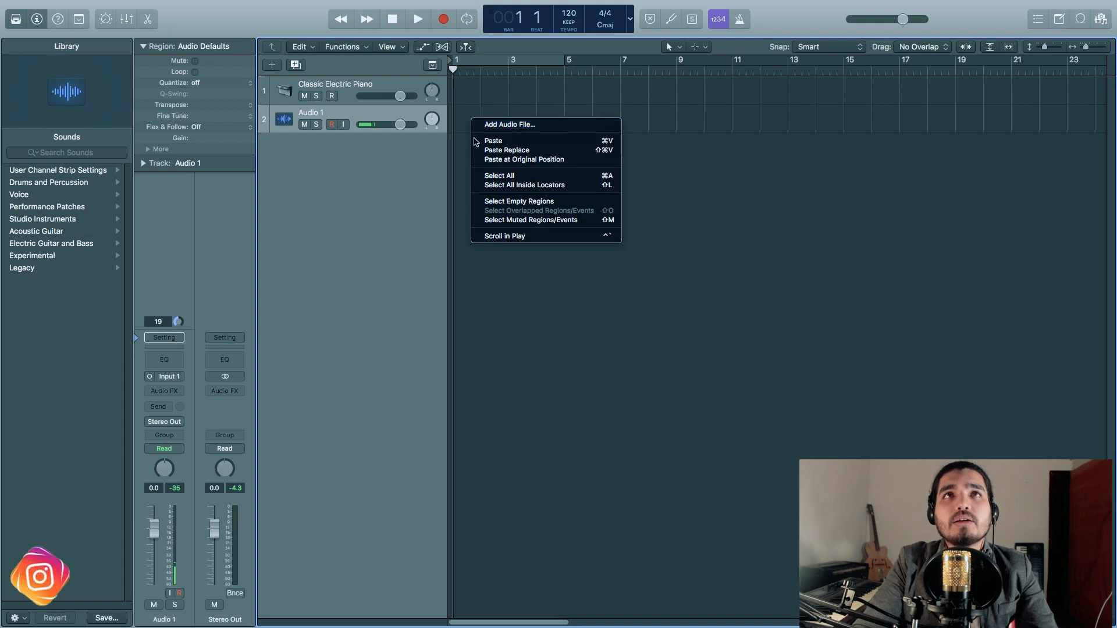
left_click(466, 142)
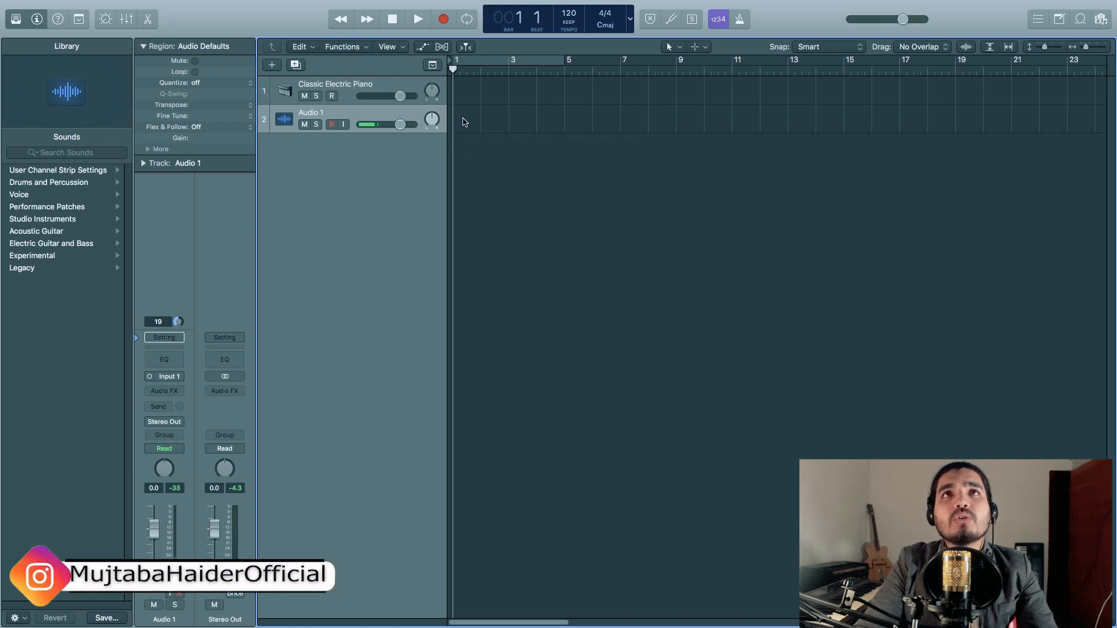
right_click(472, 126)
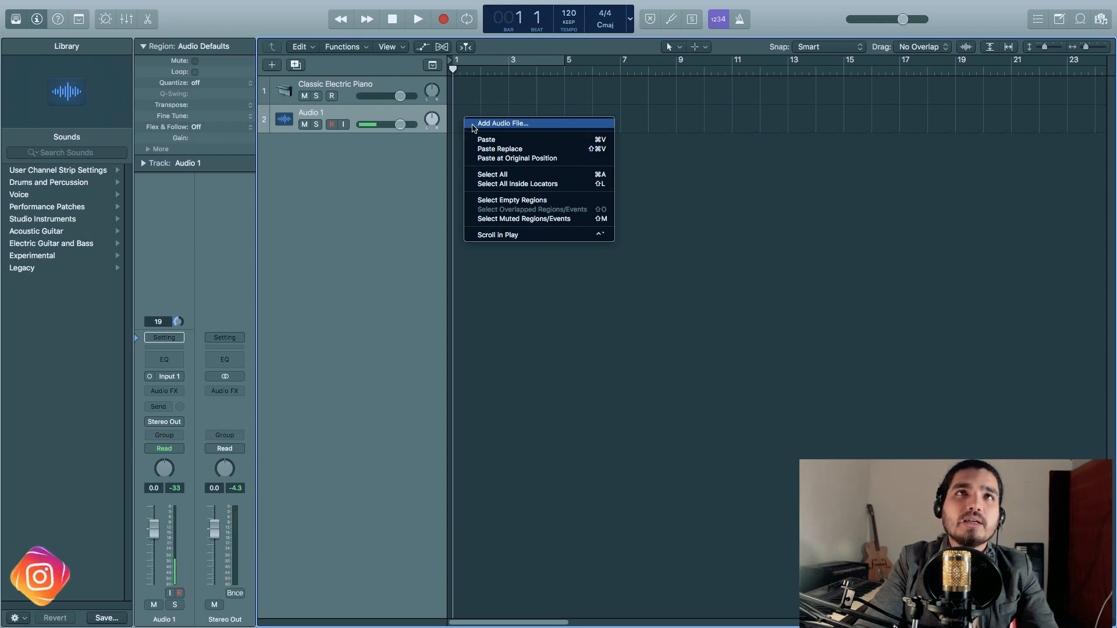
left_click(478, 125)
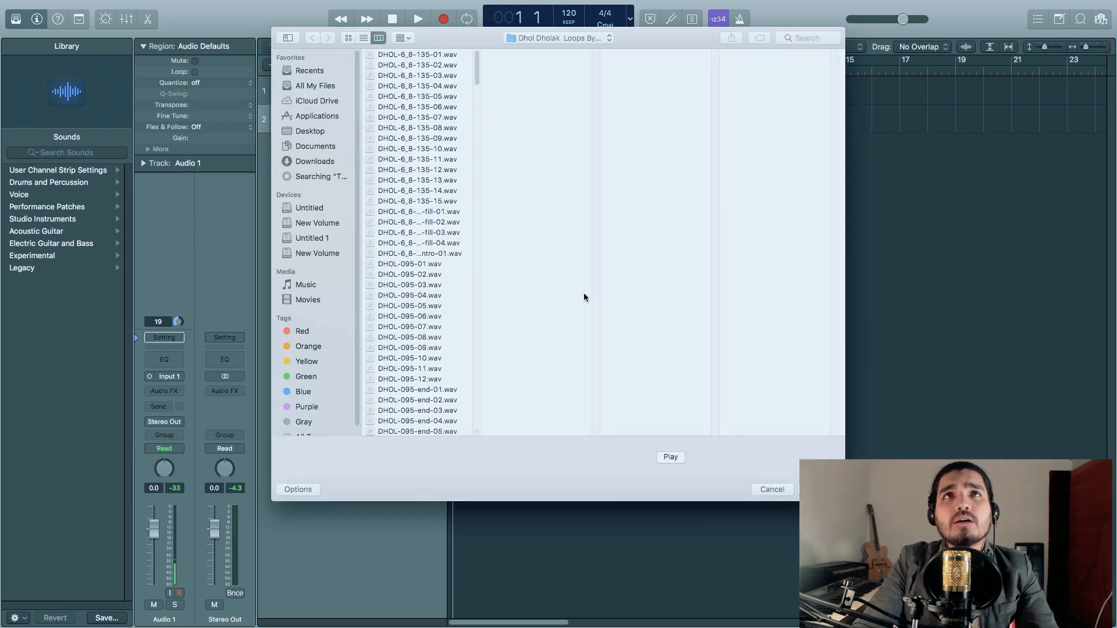
left_click_drag(478, 67, 483, 132)
scroll(483, 135, "down", 5)
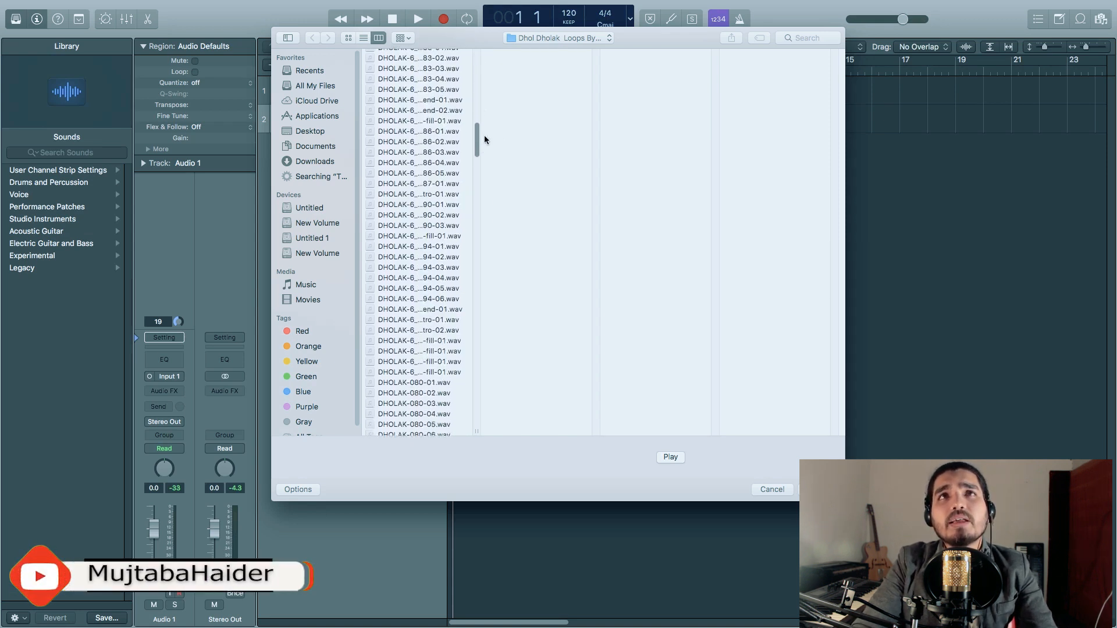
left_click(444, 174)
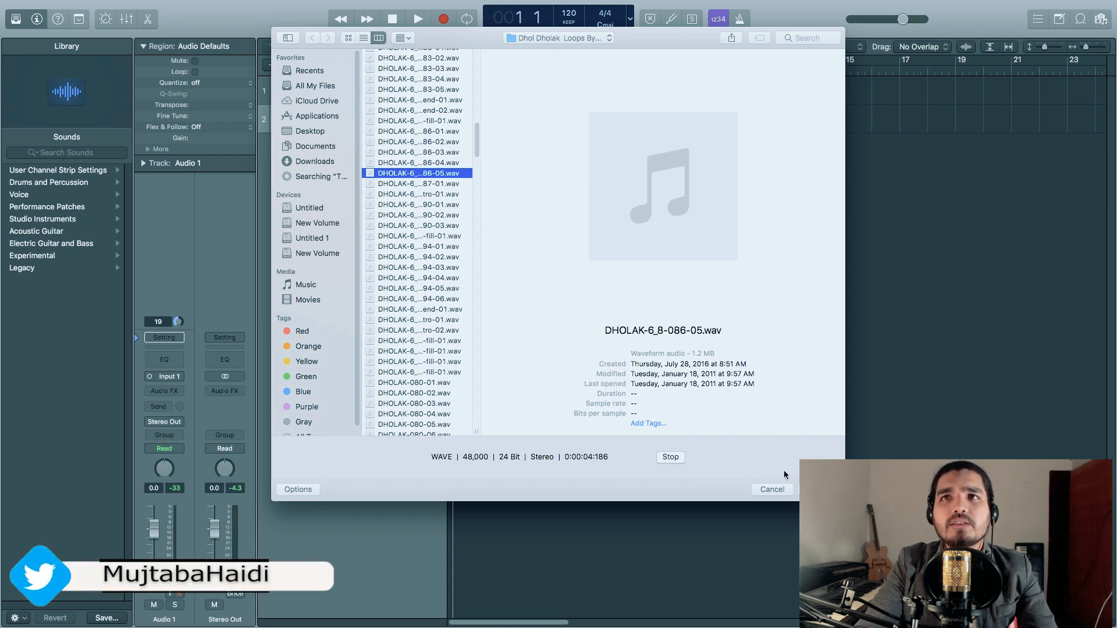
left_click(820, 489)
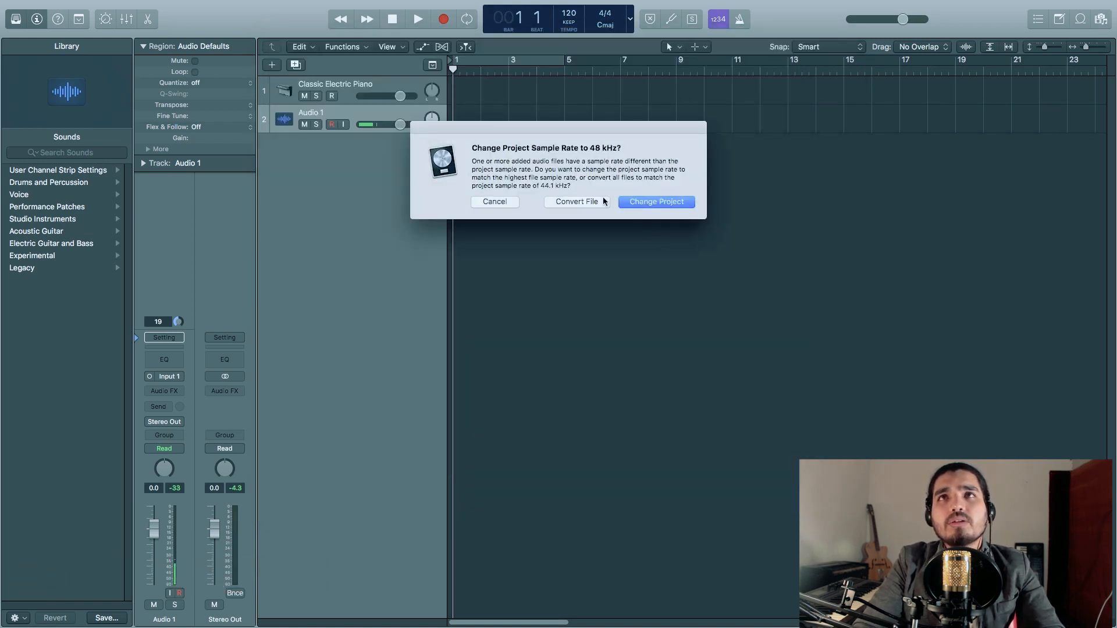
left_click(640, 201)
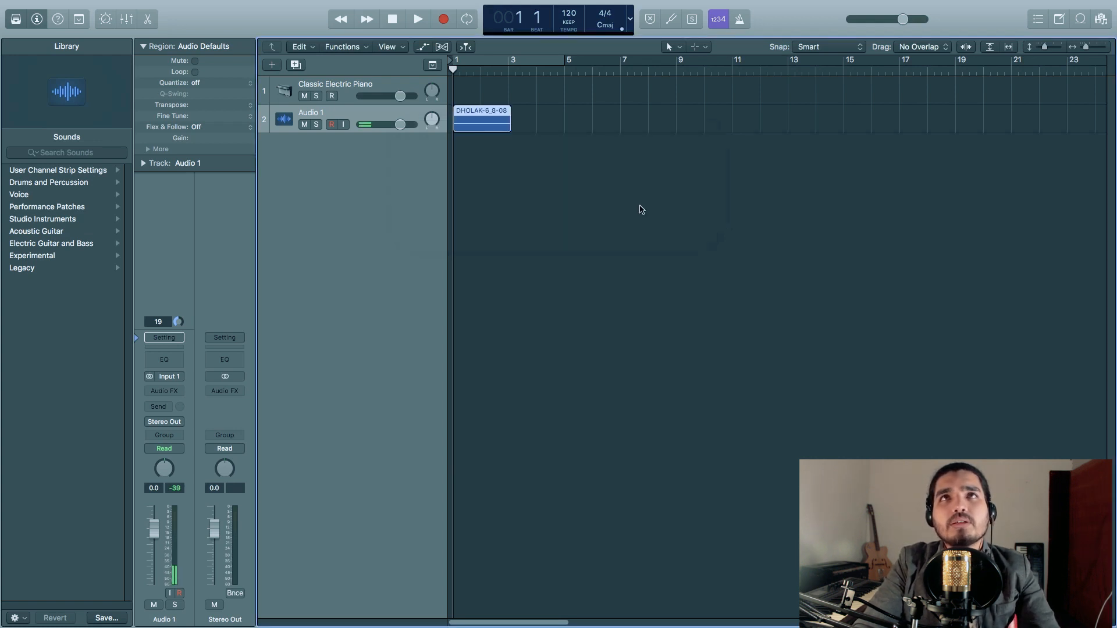
Play the imported dholak loop to compare its timing with the 120 bpm grid, and return the playhead to bar 1
key("super+Right")
key("space")
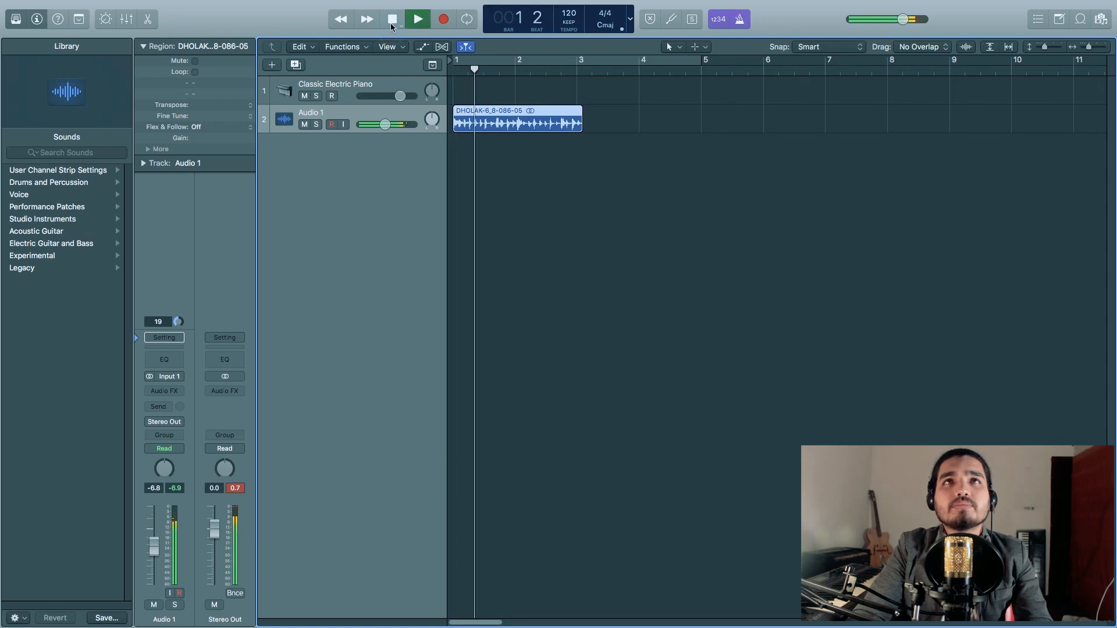
left_click(390, 23)
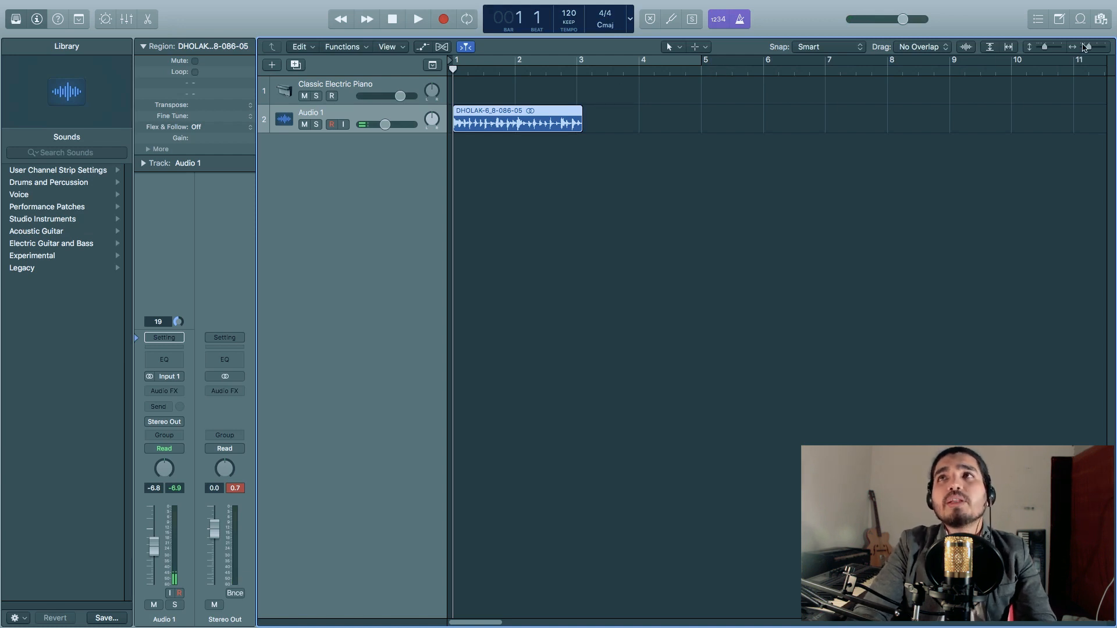
left_click_drag(1087, 48, 1091, 49)
key("space")
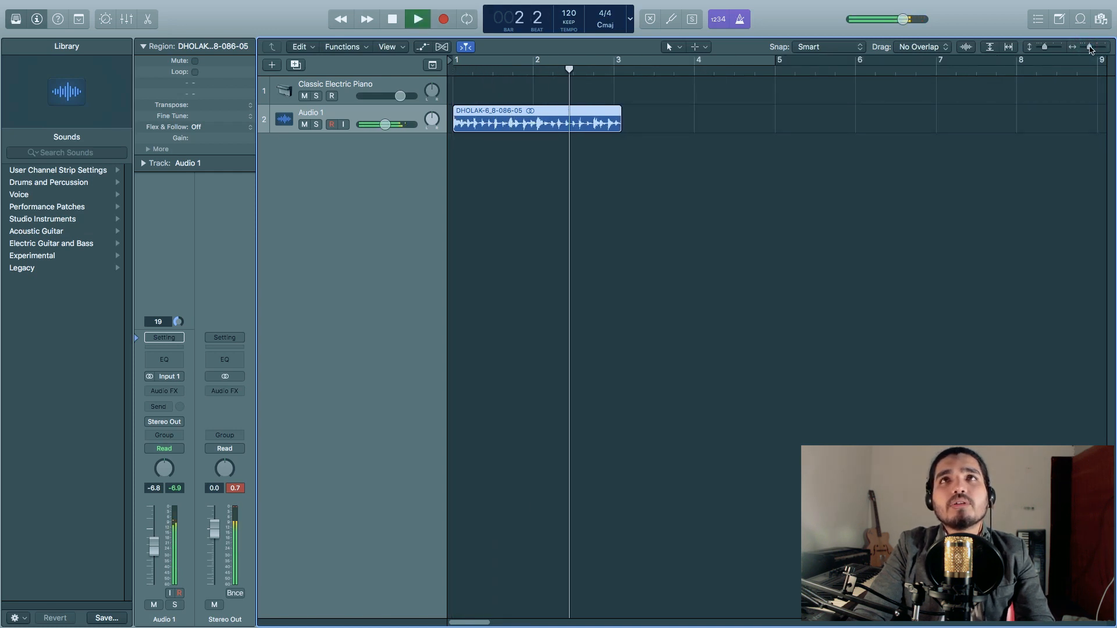
key("space")
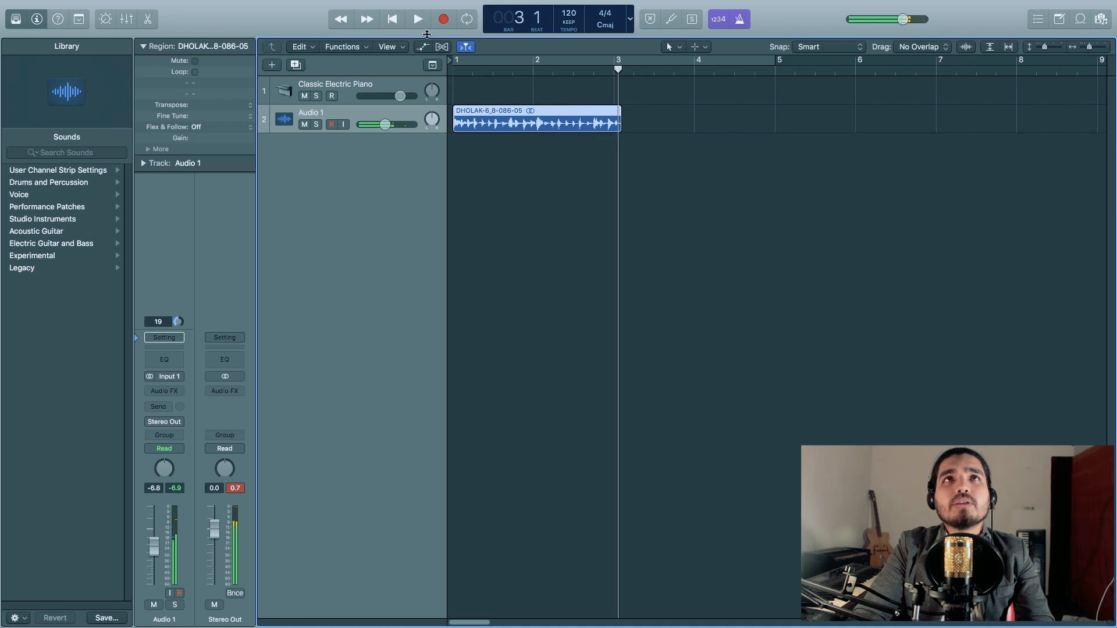
left_click(398, 21)
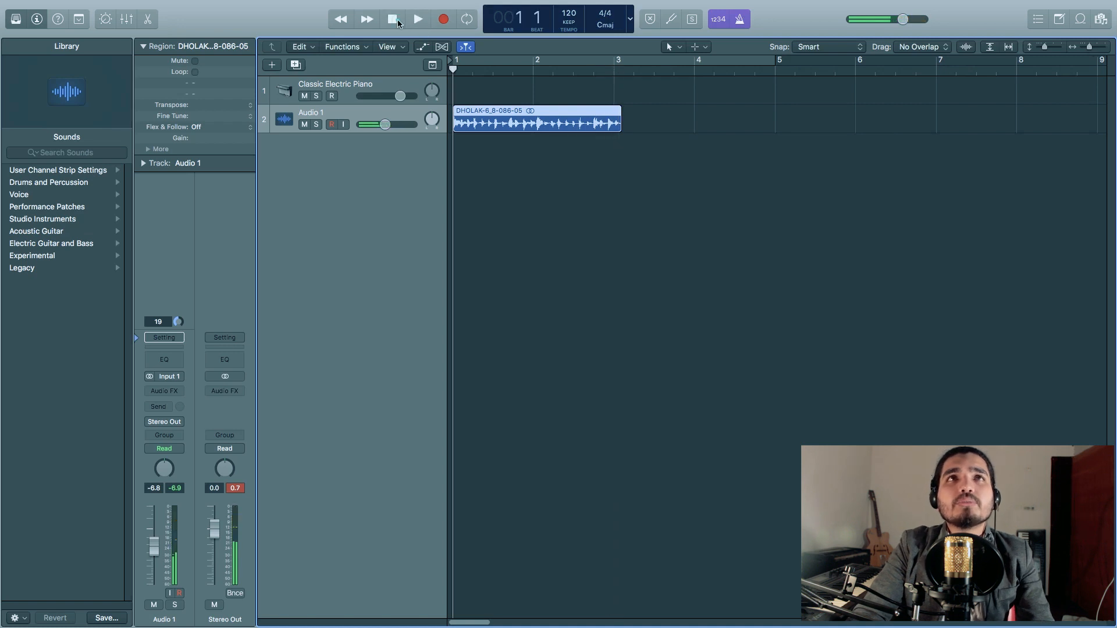
Show Flex on the tracks and set the Audio 1 track to the Flex Time - Slicing mode
left_click(443, 48)
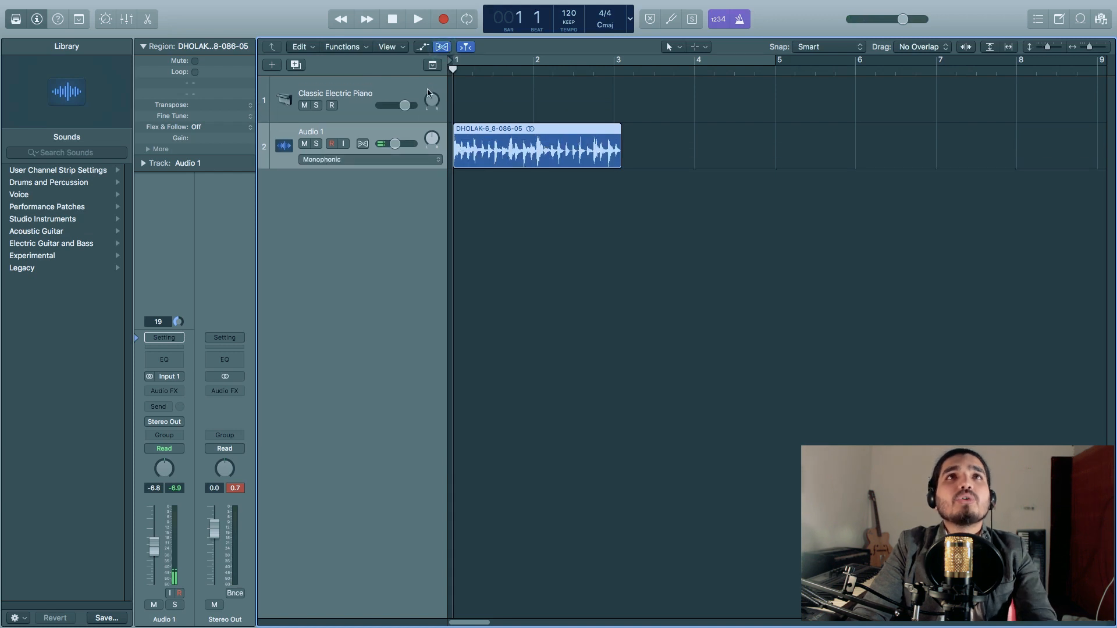
left_click(433, 160)
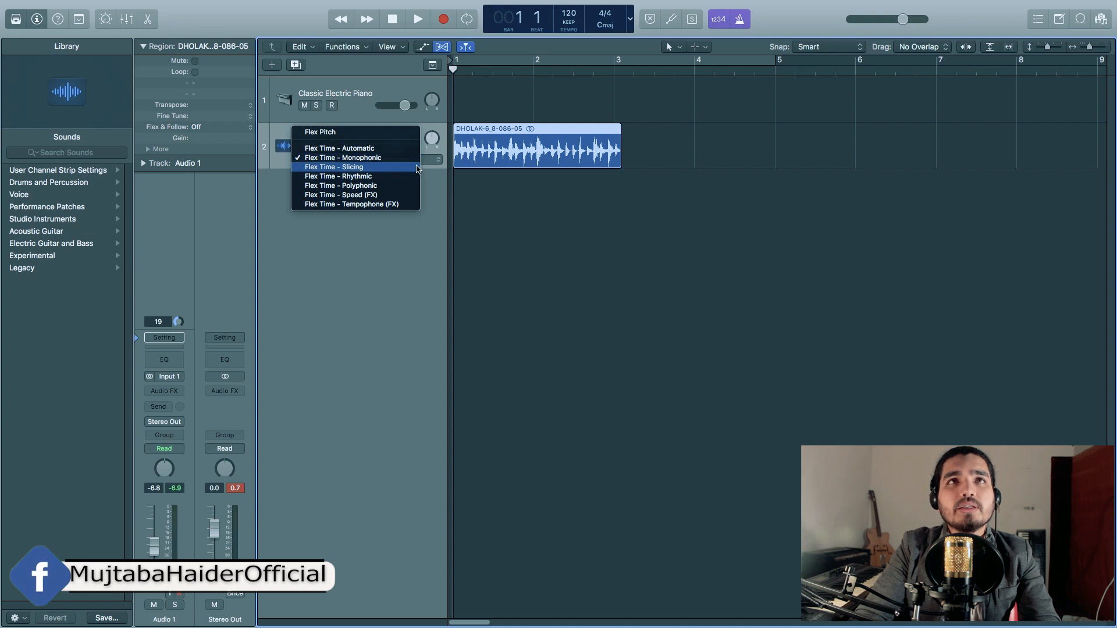
left_click(417, 167)
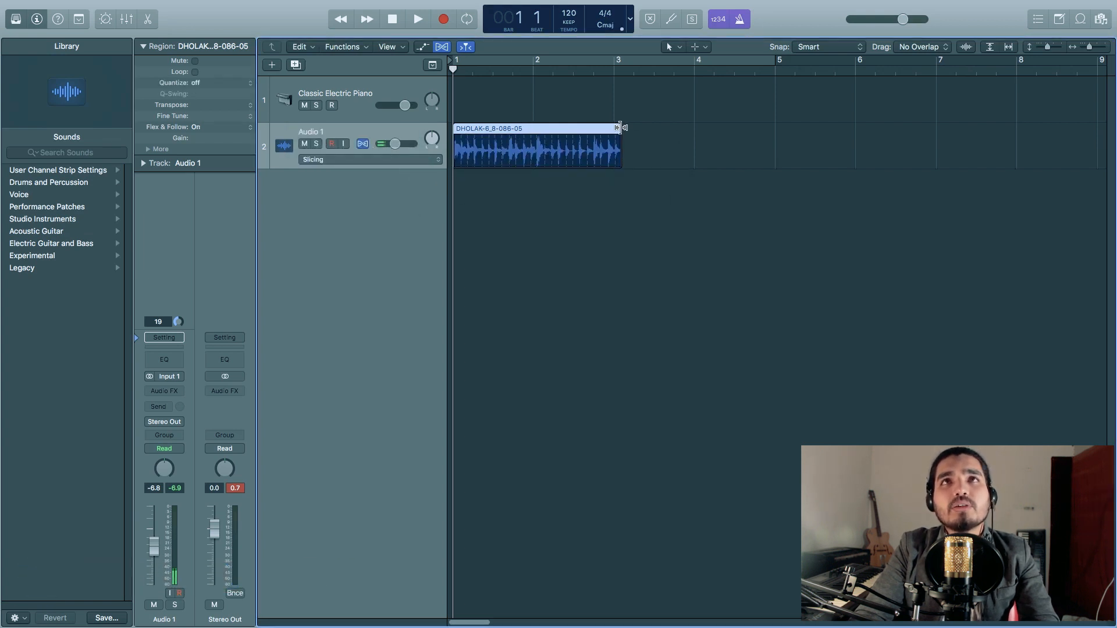
Compress the dholak region to exactly 2 bars, ending at bar 3, and play it back from the start
left_click_drag(620, 128, 612, 127)
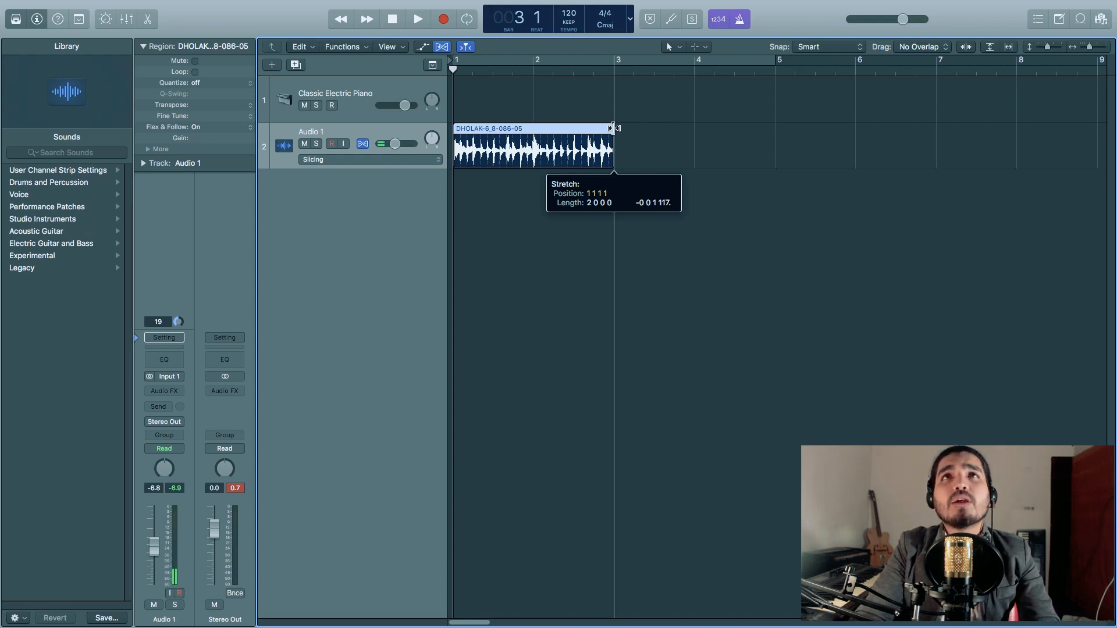
left_click_drag(612, 127, 613, 127)
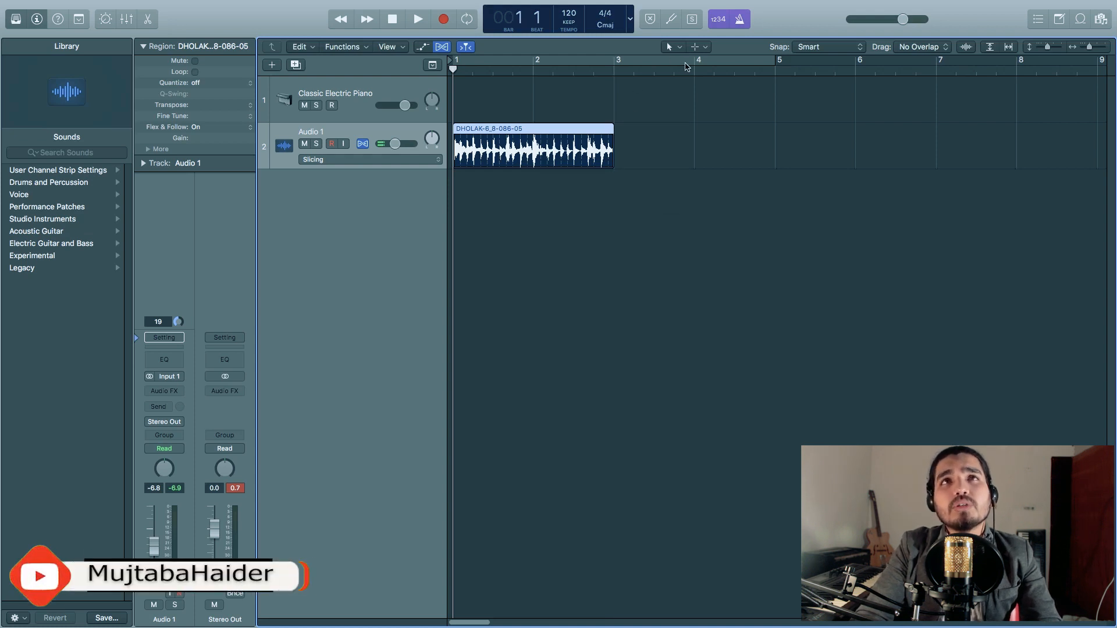
key("space")
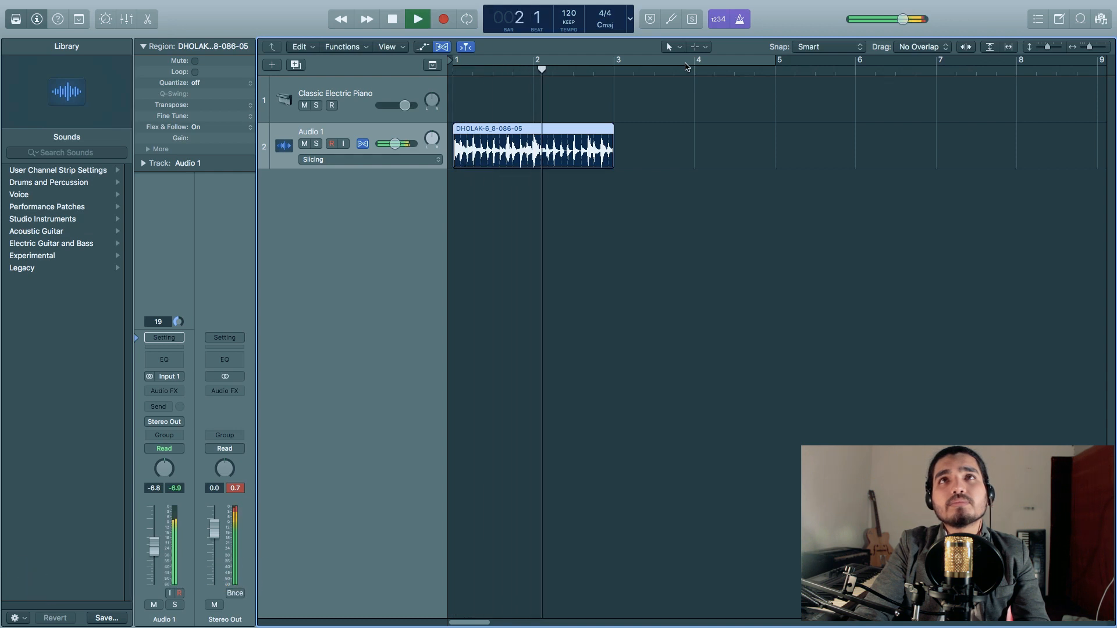
key("space")
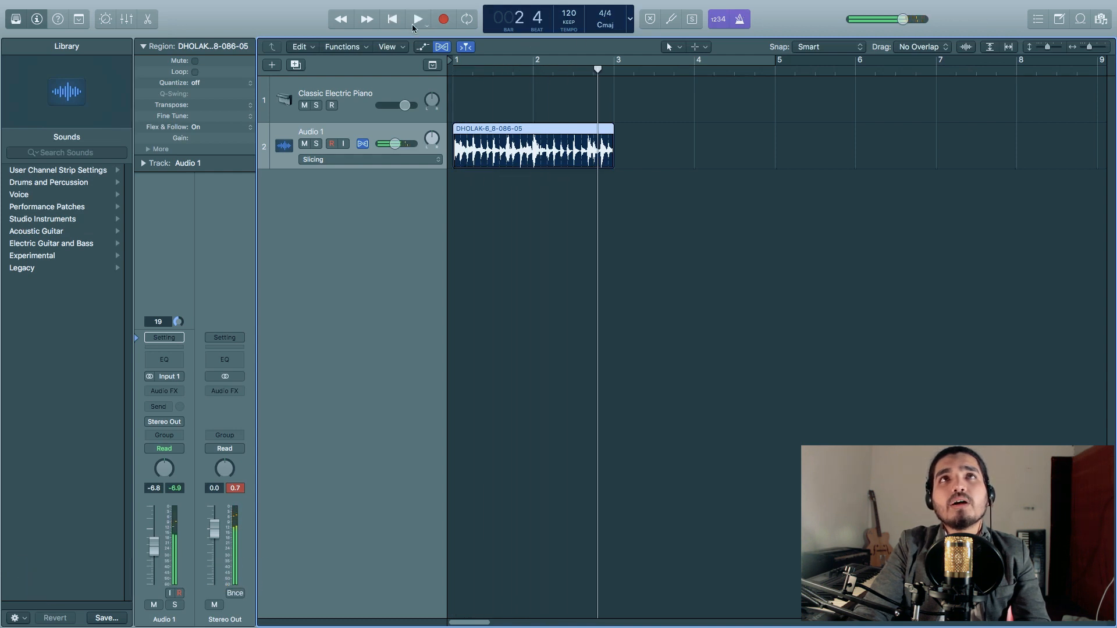
left_click(393, 19)
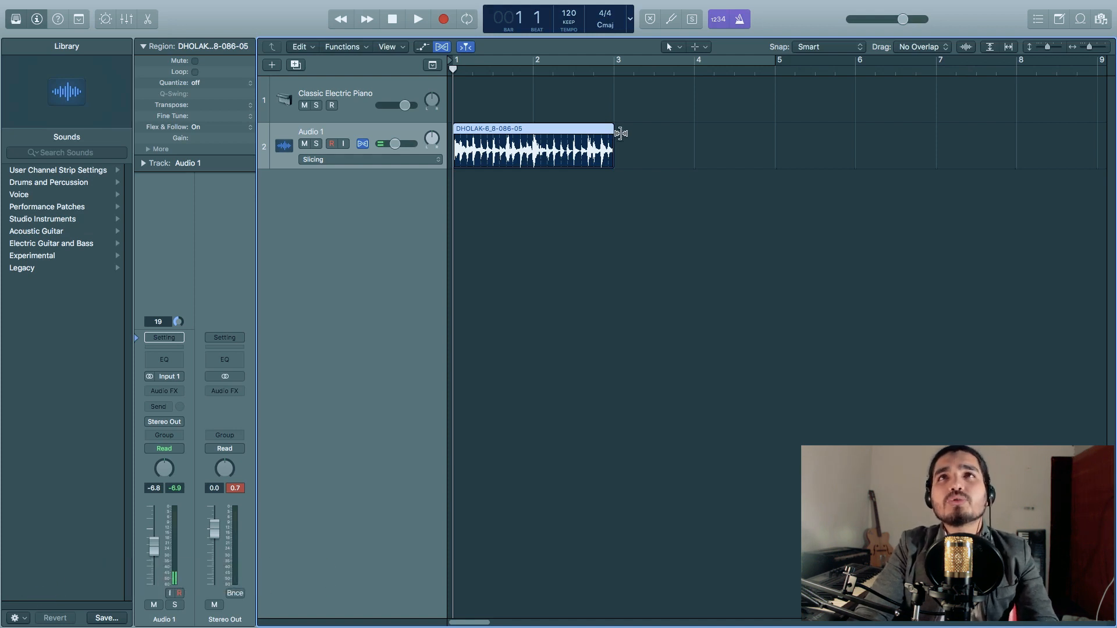
Try stretching the dholak region out to bar 5 with a playback check, and shrink it back to end at bar 3
left_click(652, 132)
key("e")
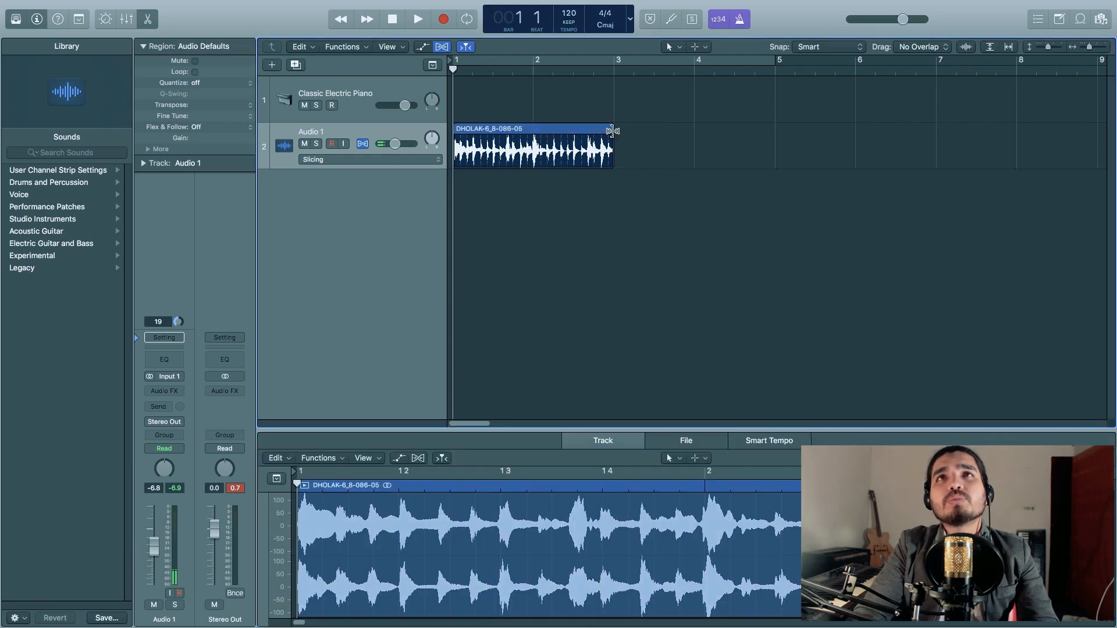
left_click_drag(612, 128, 774, 127)
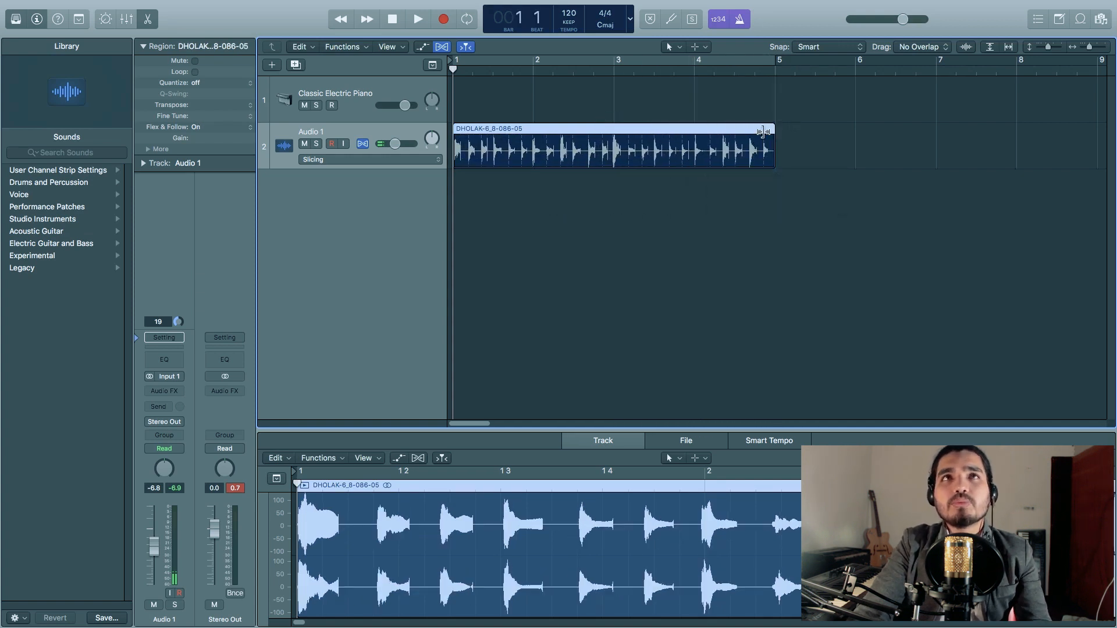
key("space")
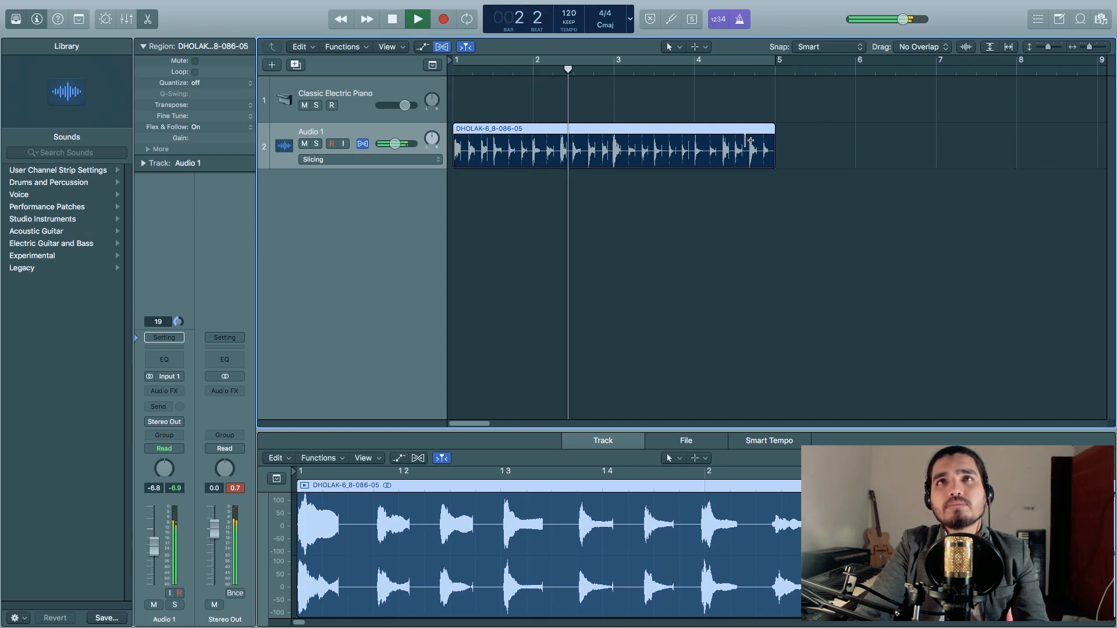
key("space")
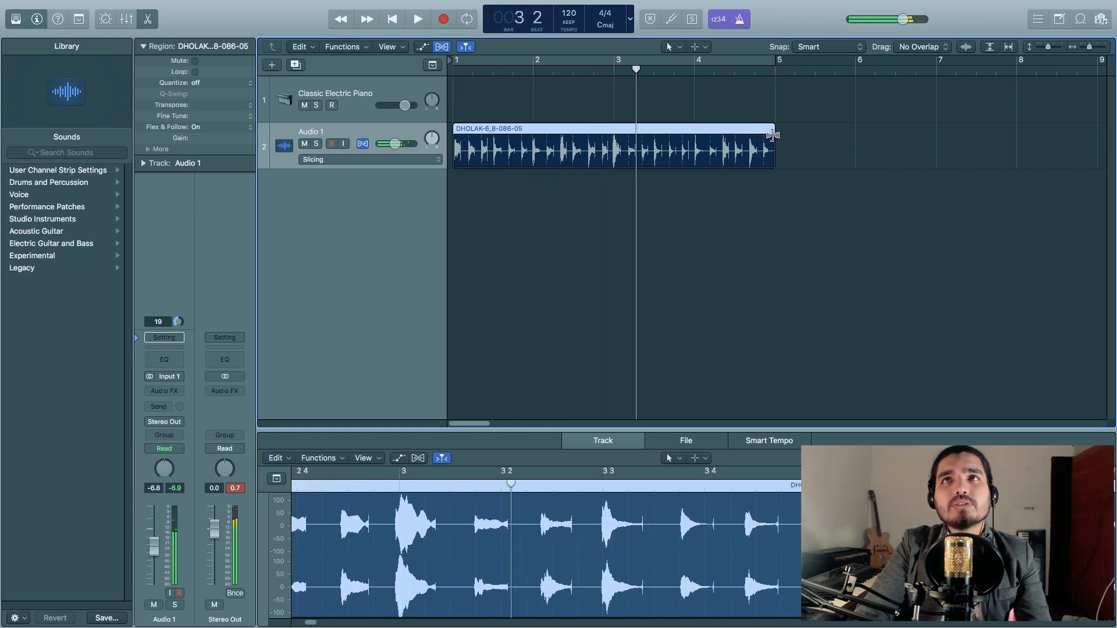
left_click_drag(772, 129, 611, 144)
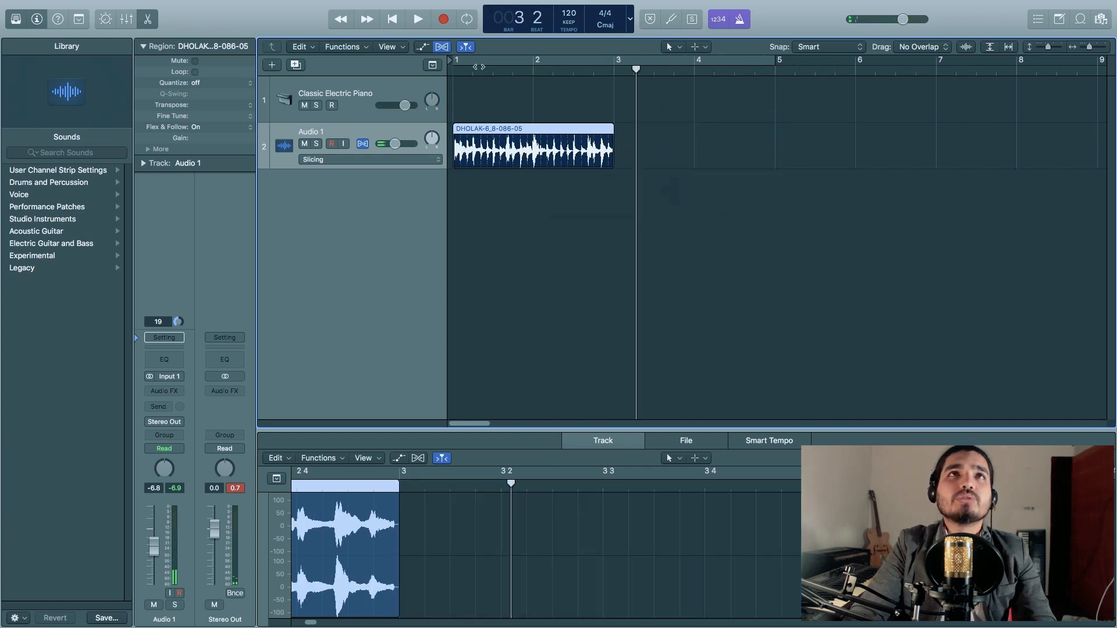
left_click(398, 19)
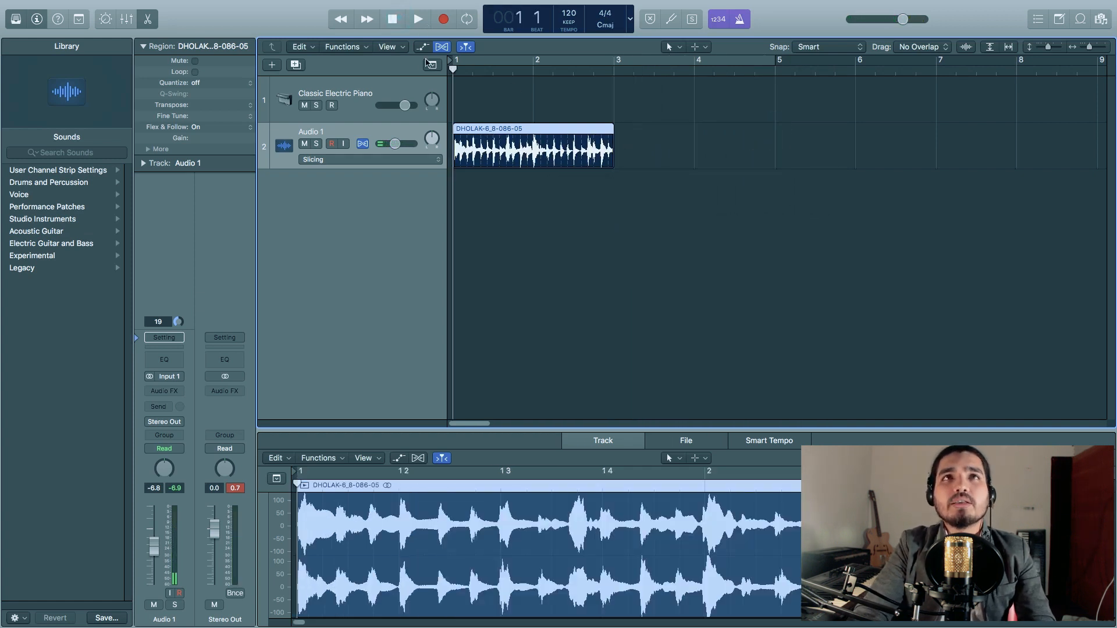
Hide the Flex controls, deselect the dholak region and close the audio editor
left_click(422, 161)
left_click(443, 50)
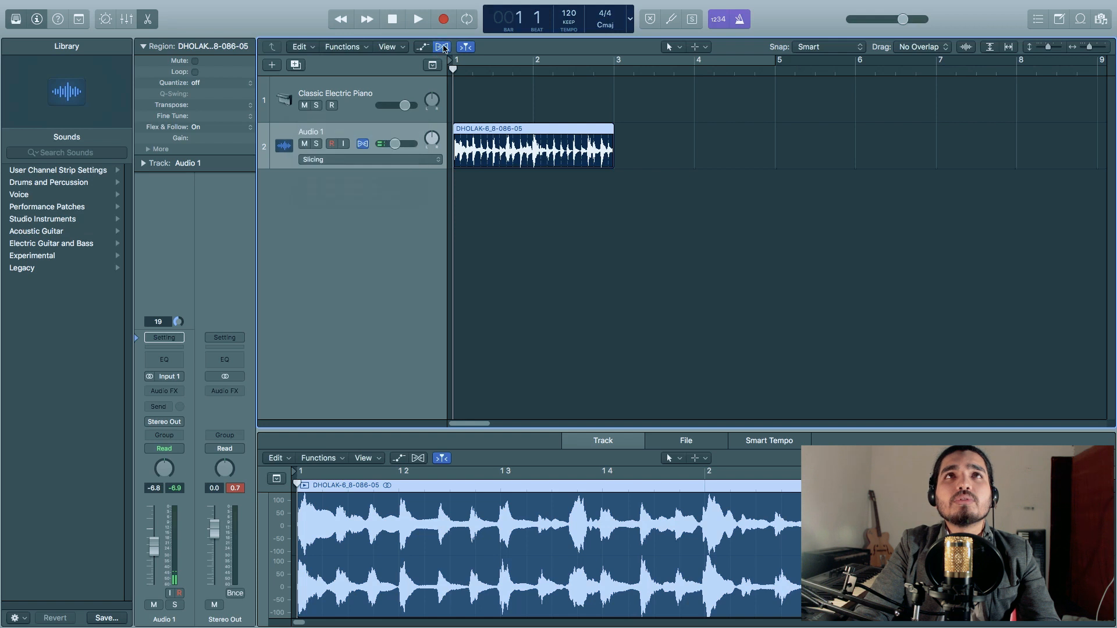
left_click(443, 48)
left_click(498, 178)
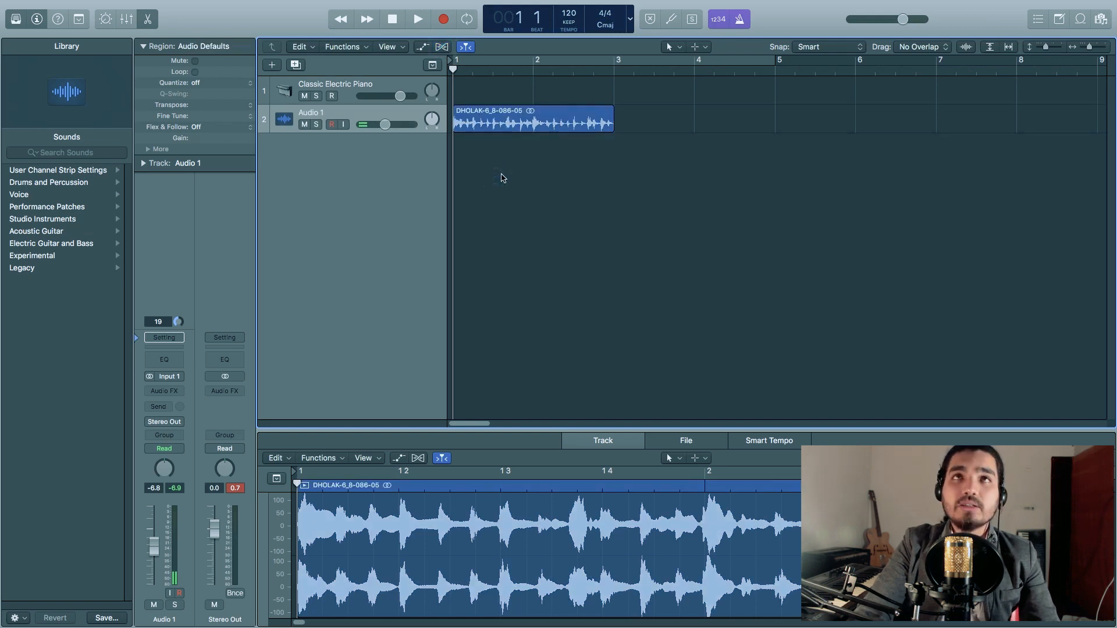
key("e")
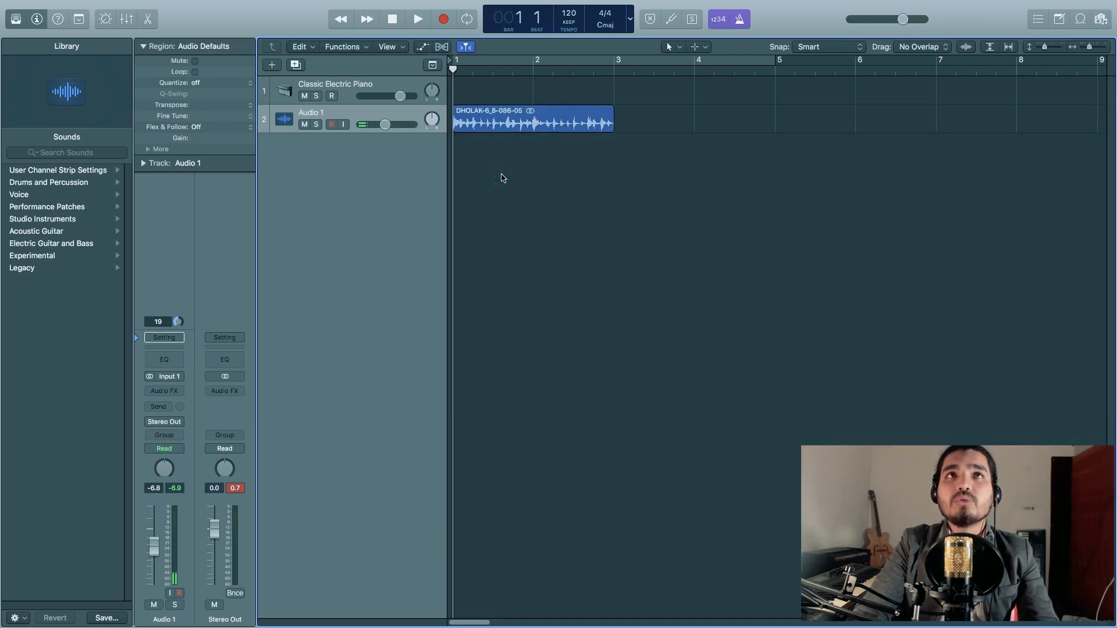
Create a second audio track with Input 1 and mute the Audio 1 track
left_click(273, 65)
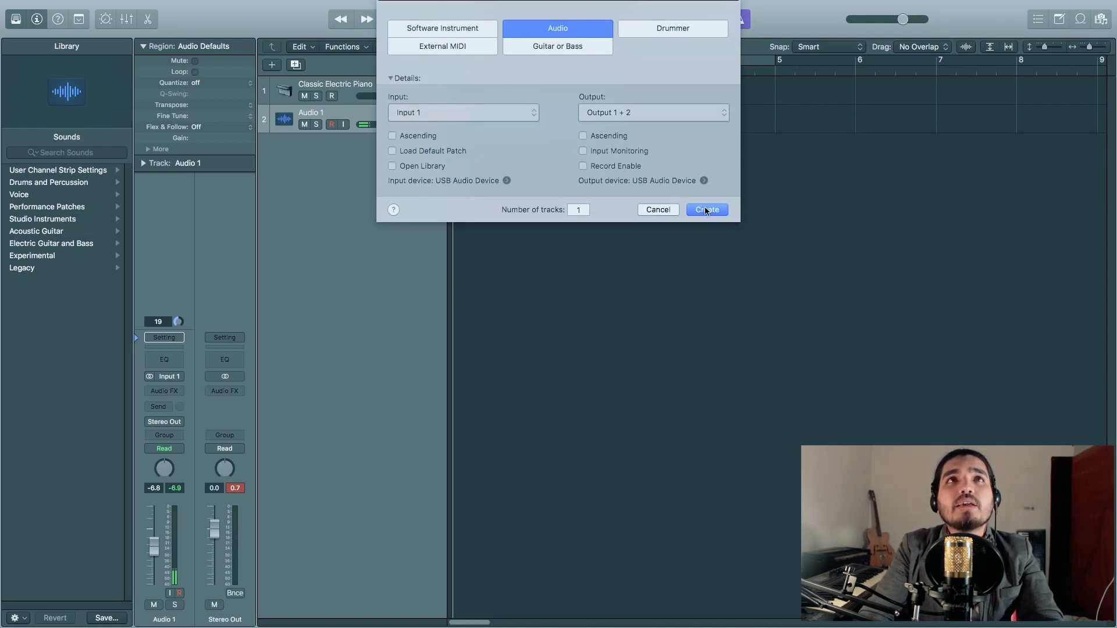
left_click(706, 210)
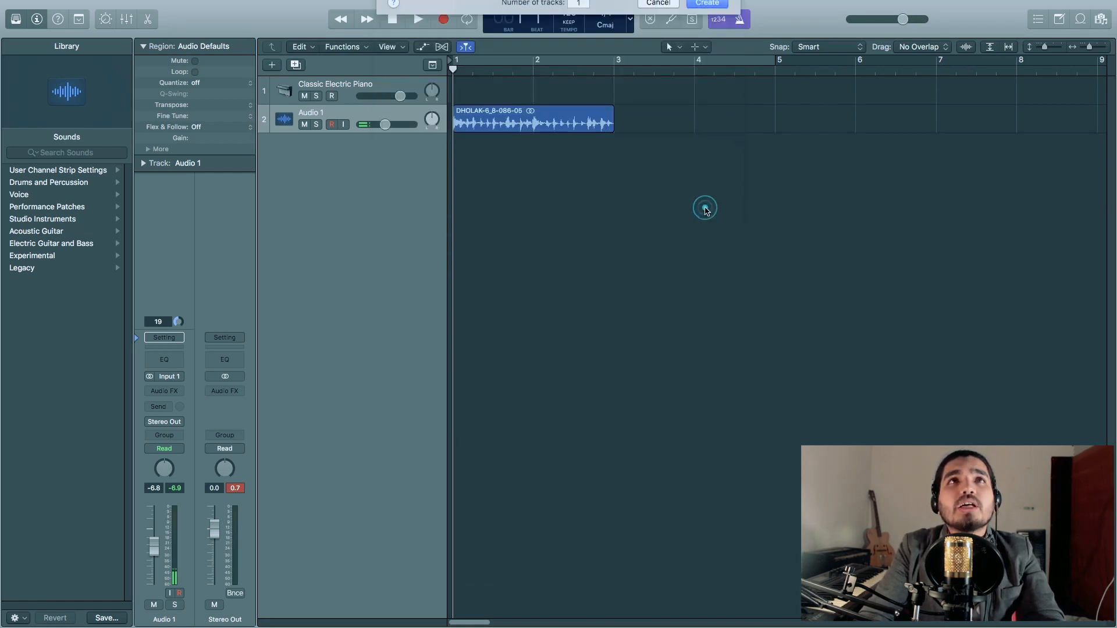
left_click(305, 124)
Preview DHOL-6_8-135-02.wav and import it onto the Audio 2 track at bar 1
left_click(271, 65)
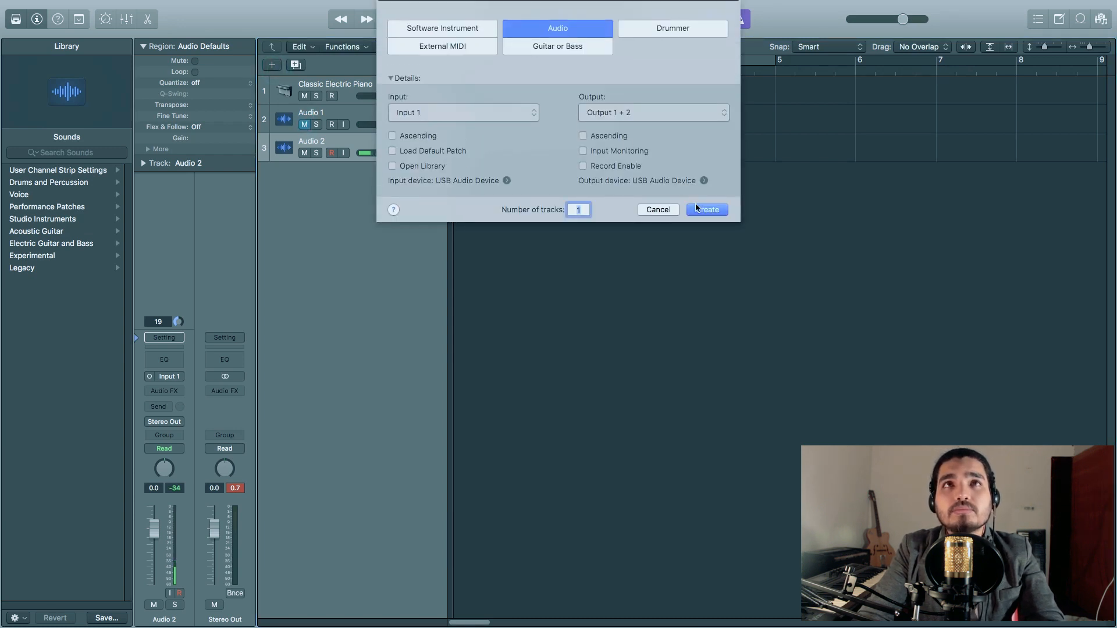
left_click(658, 210)
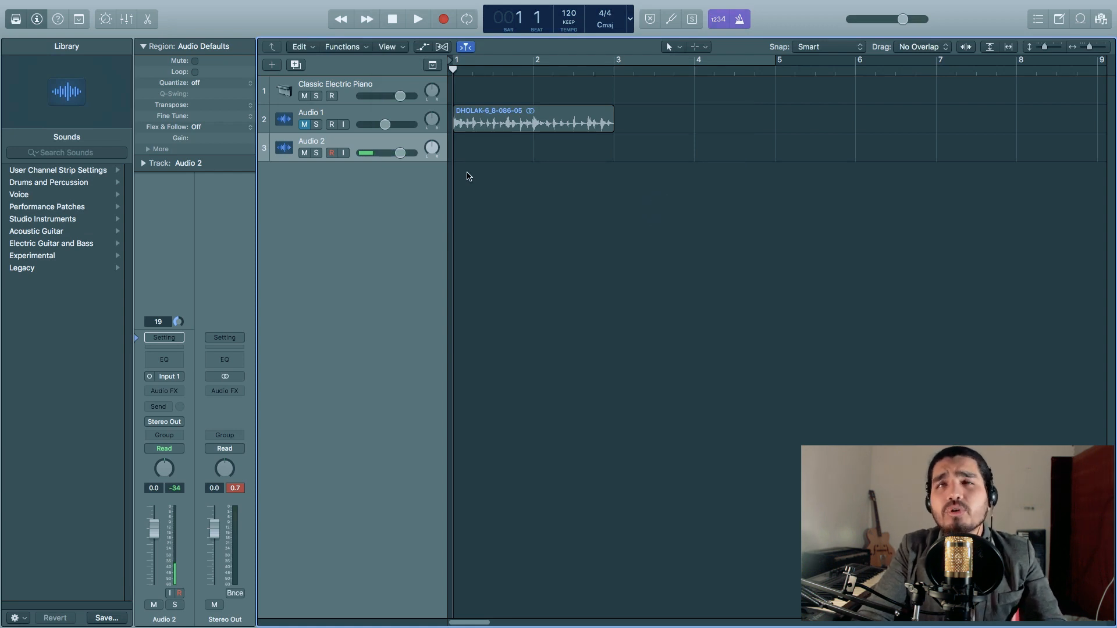
right_click(474, 152)
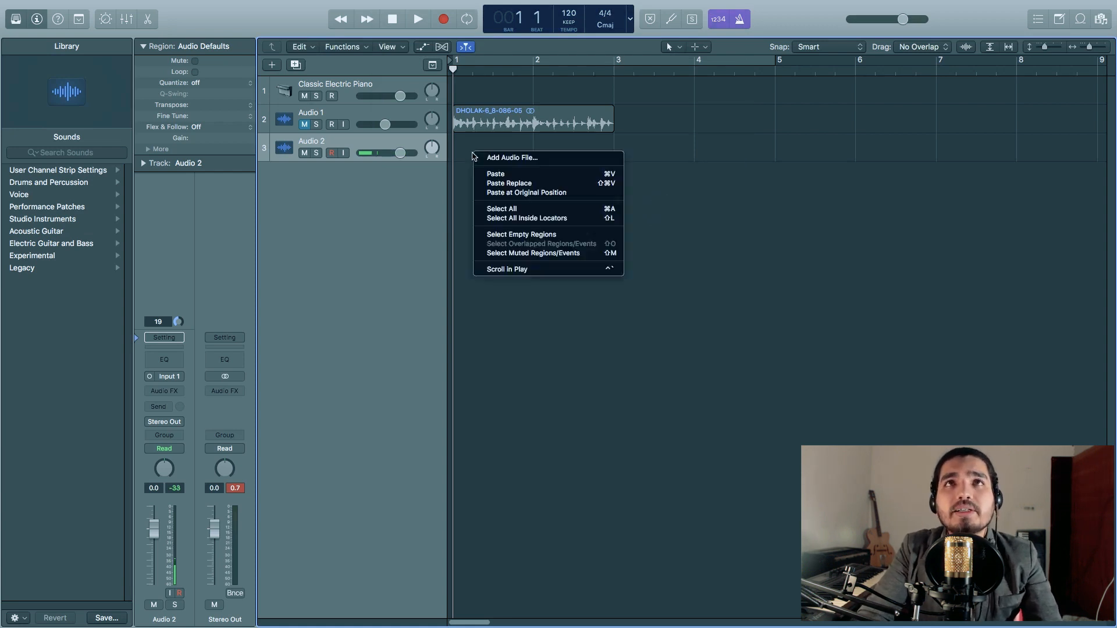
left_click(483, 158)
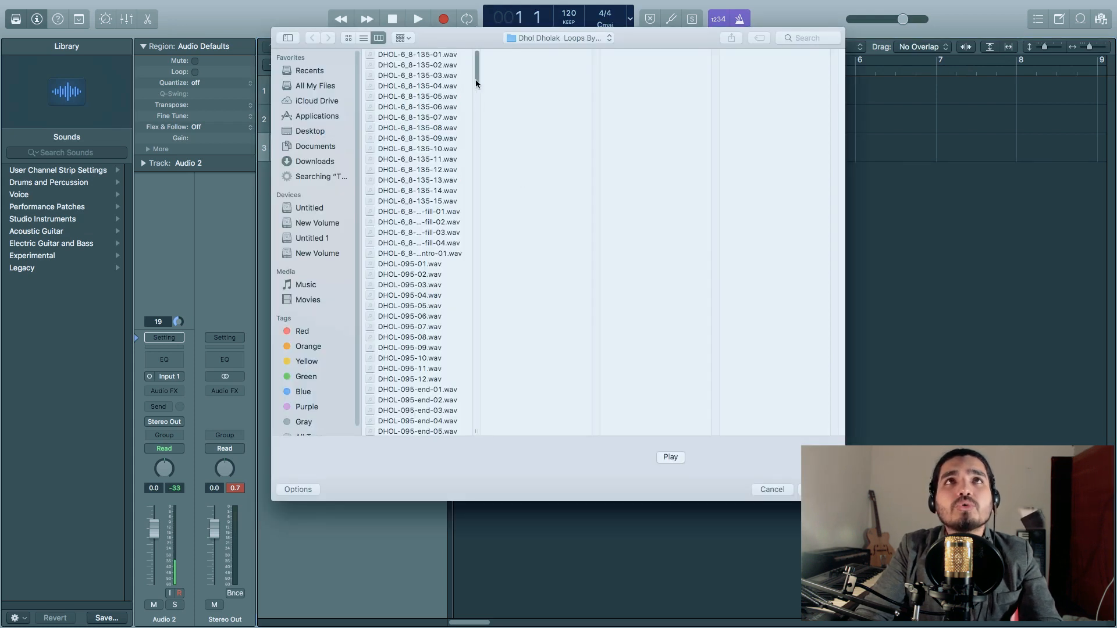
left_click(435, 65)
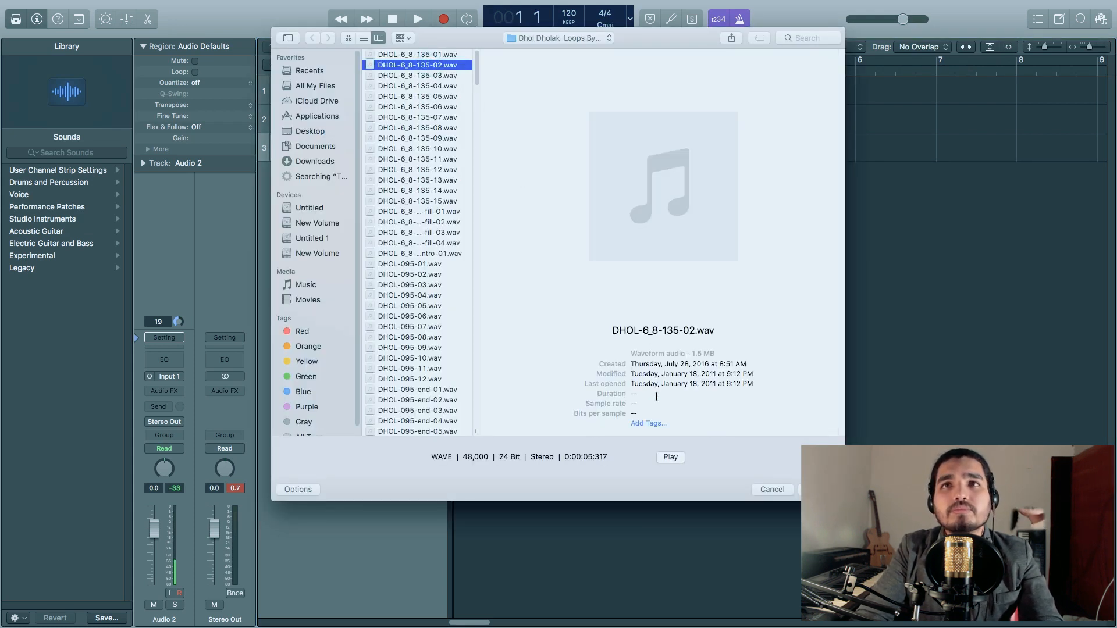
left_click(670, 457)
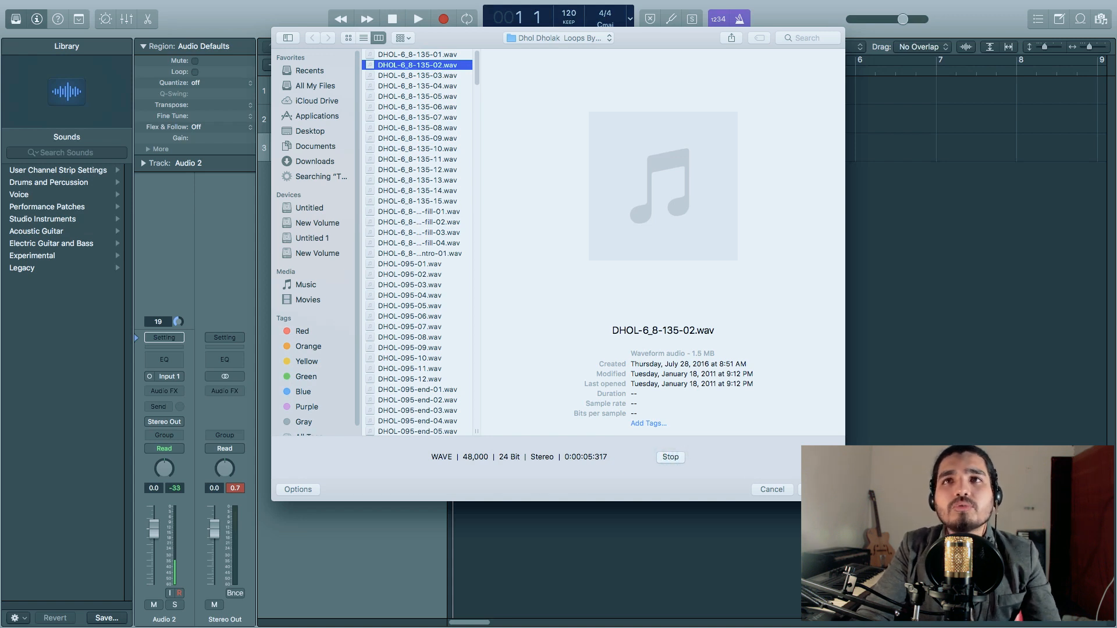
key("Return")
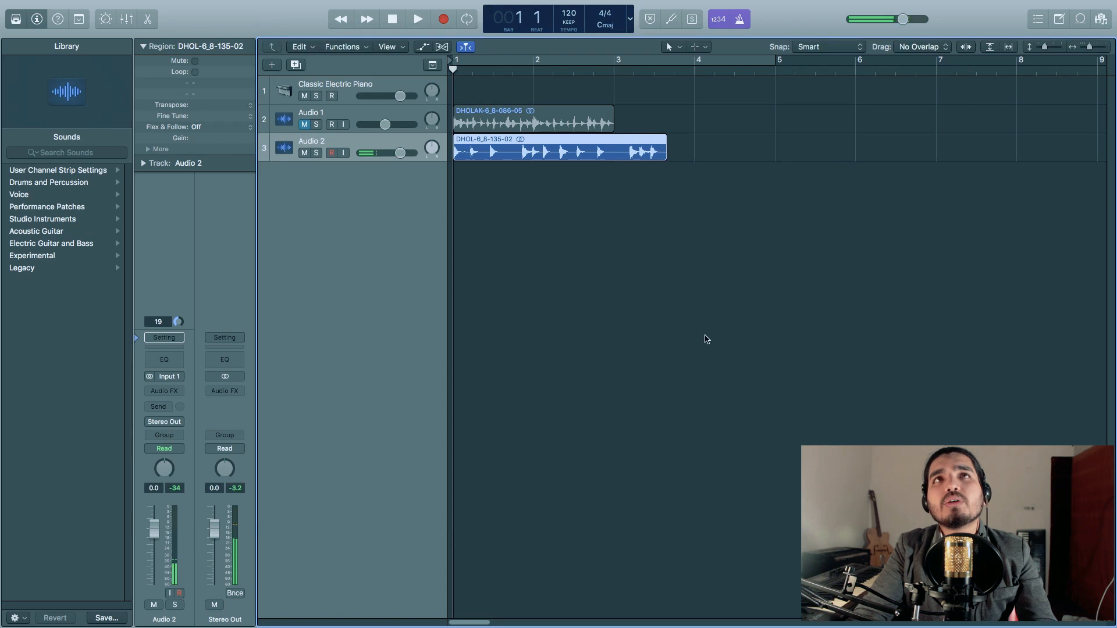
Set Audio 2 to Flex Time - Slicing, compress the dhol region to 2 bars ending at bar 3, and hide the Flex controls
left_click(441, 47)
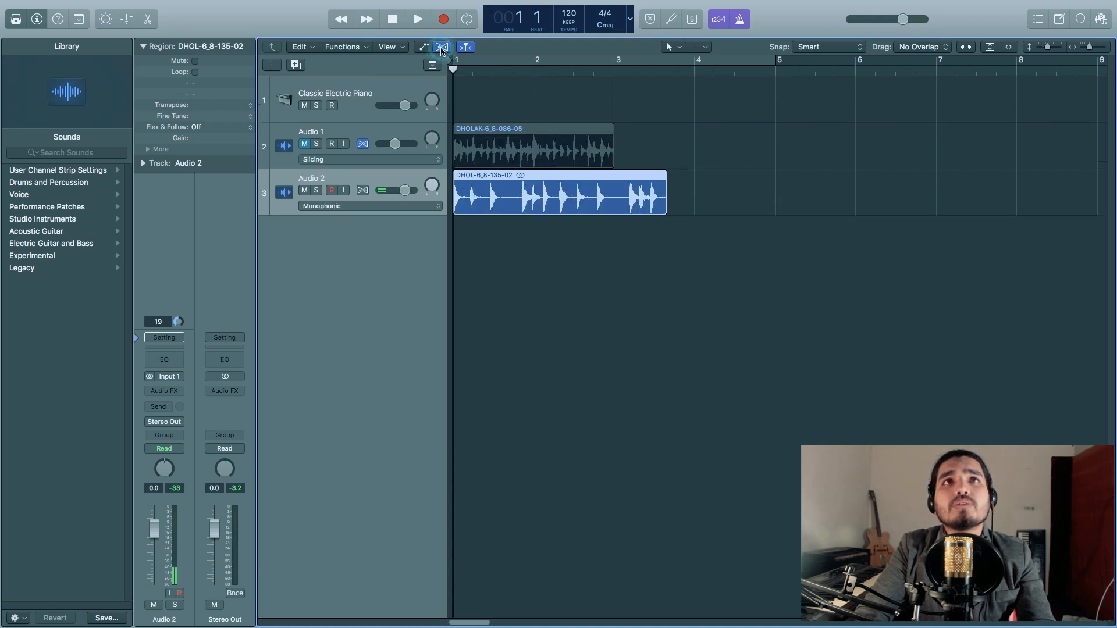
left_click(381, 205)
left_click(372, 213)
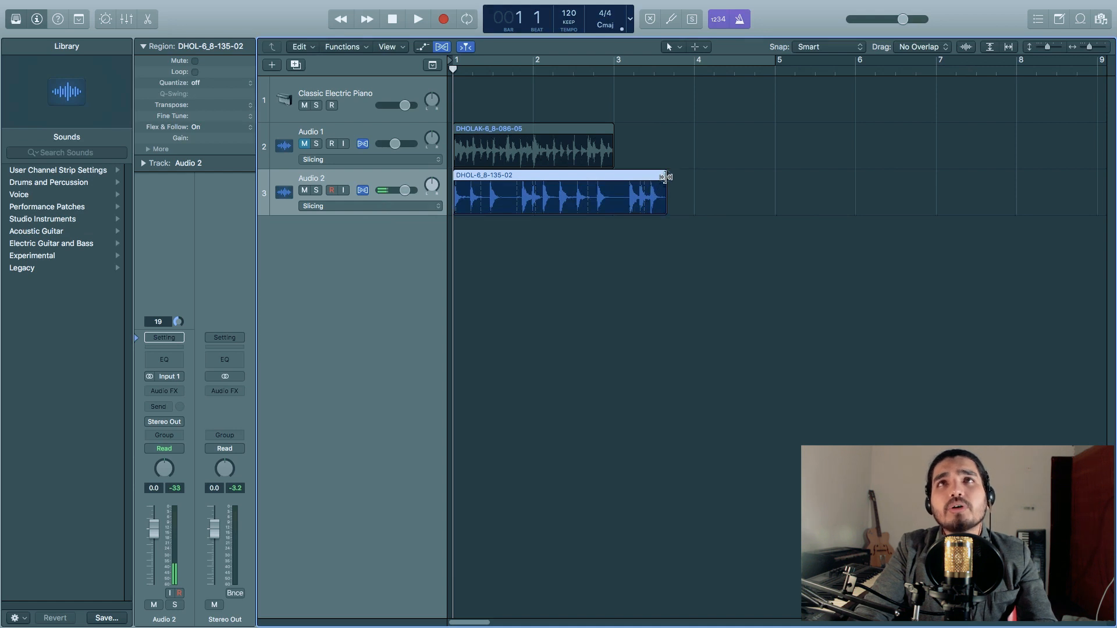
left_click_drag(665, 177, 614, 185)
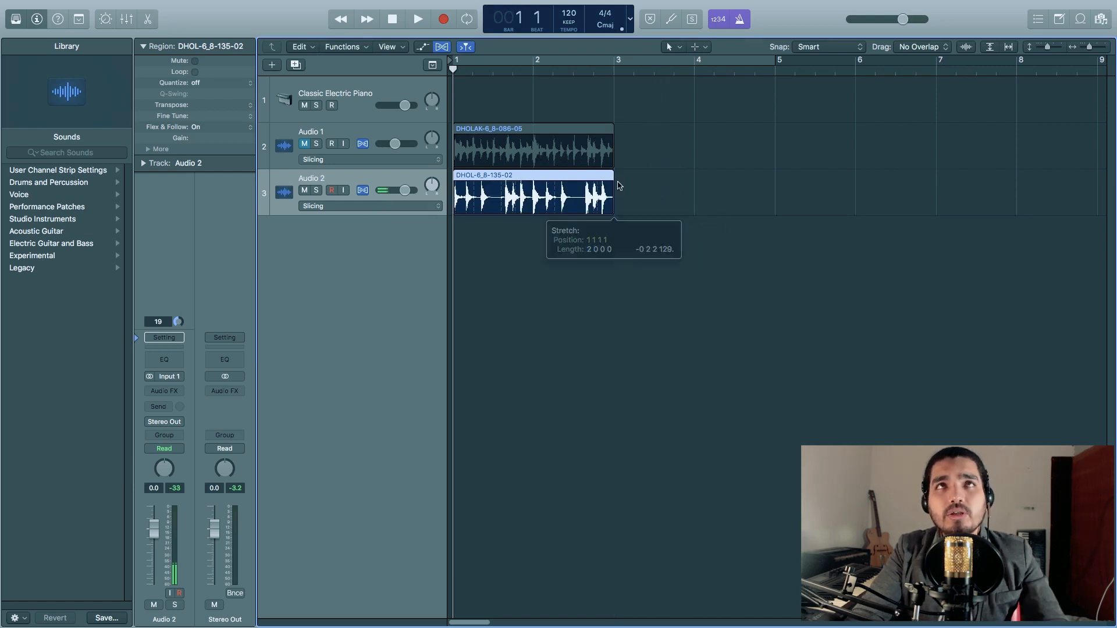
left_click(441, 48)
Play back the compressed dhol region, unmute Audio 1 and play both loops together from the start
key("space")
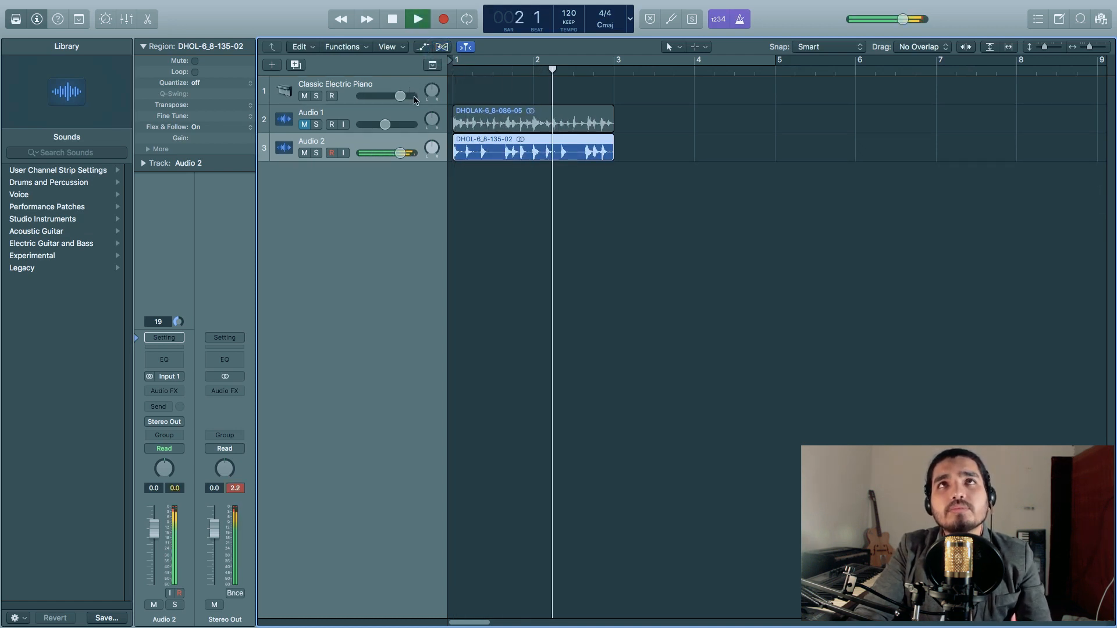
left_click(399, 23)
left_click(400, 25)
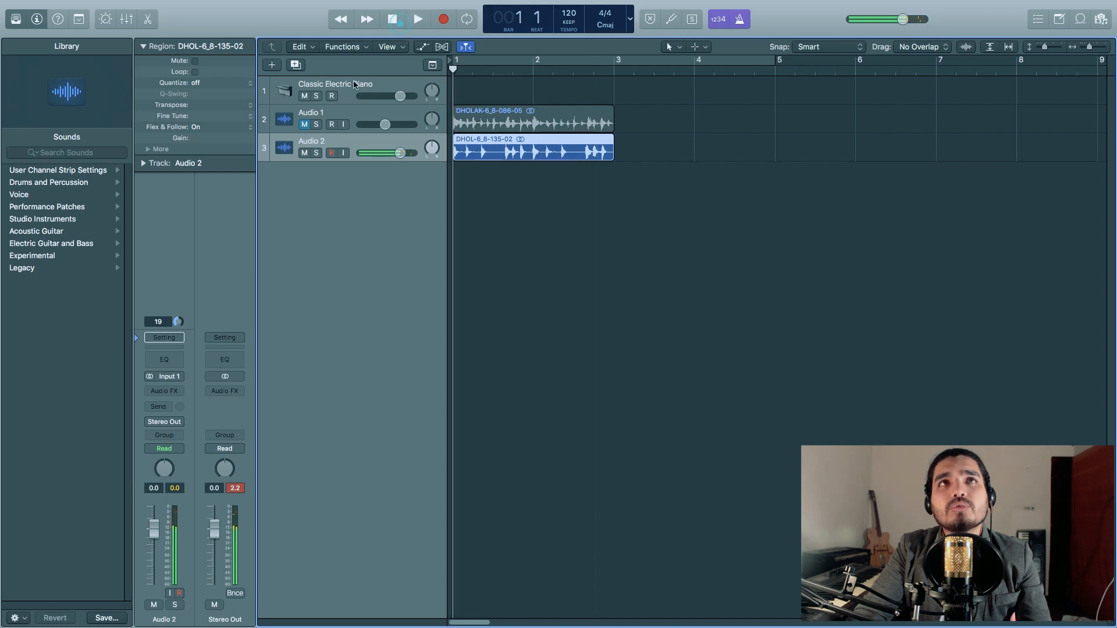
key("space")
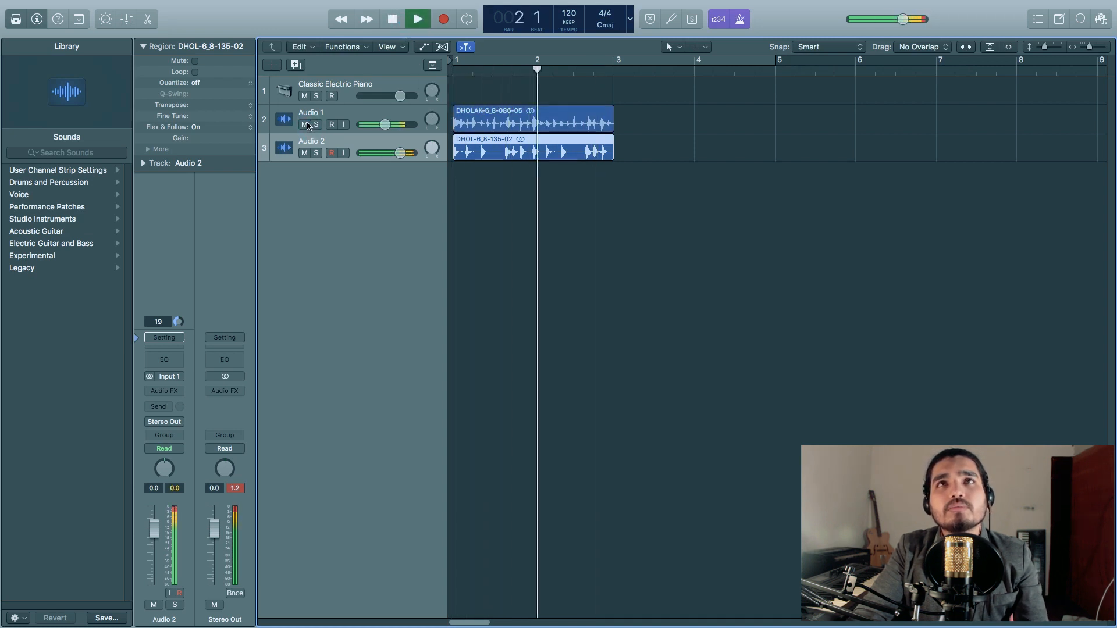
key("space")
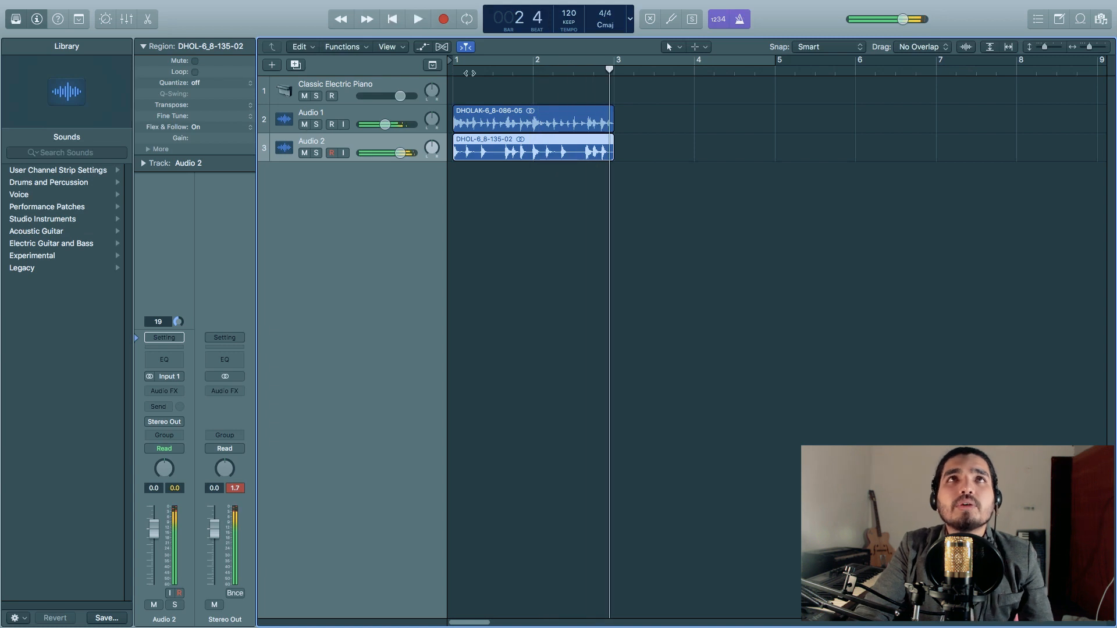
left_click(392, 19)
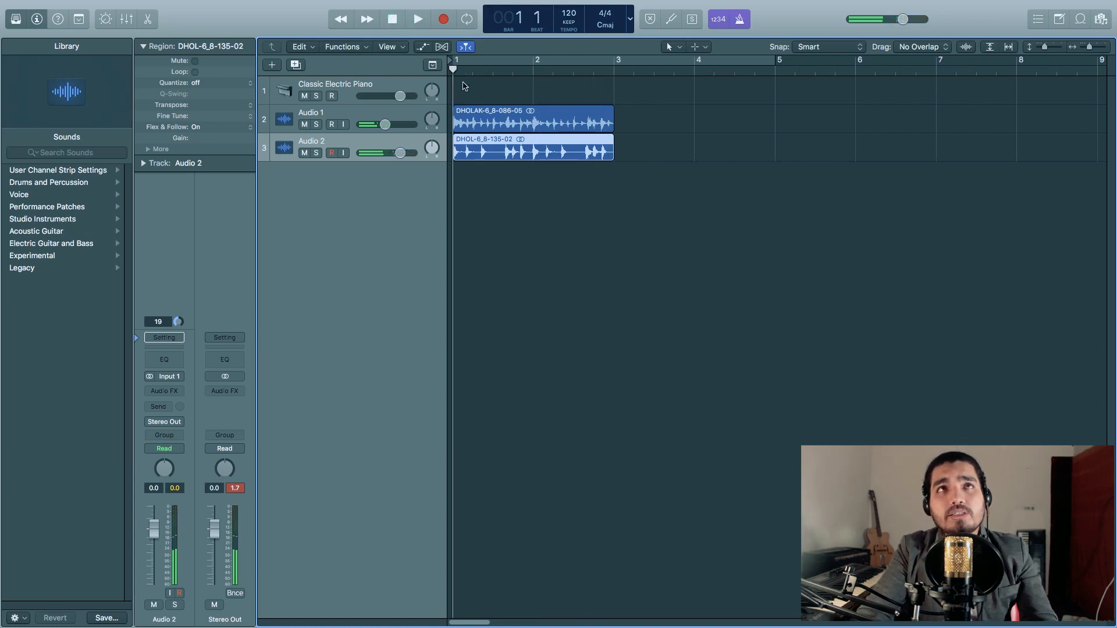
Create a third audio track with Input 1 and import DT-080-01.wav onto it at bar 1 after previewing the file
left_click(277, 68)
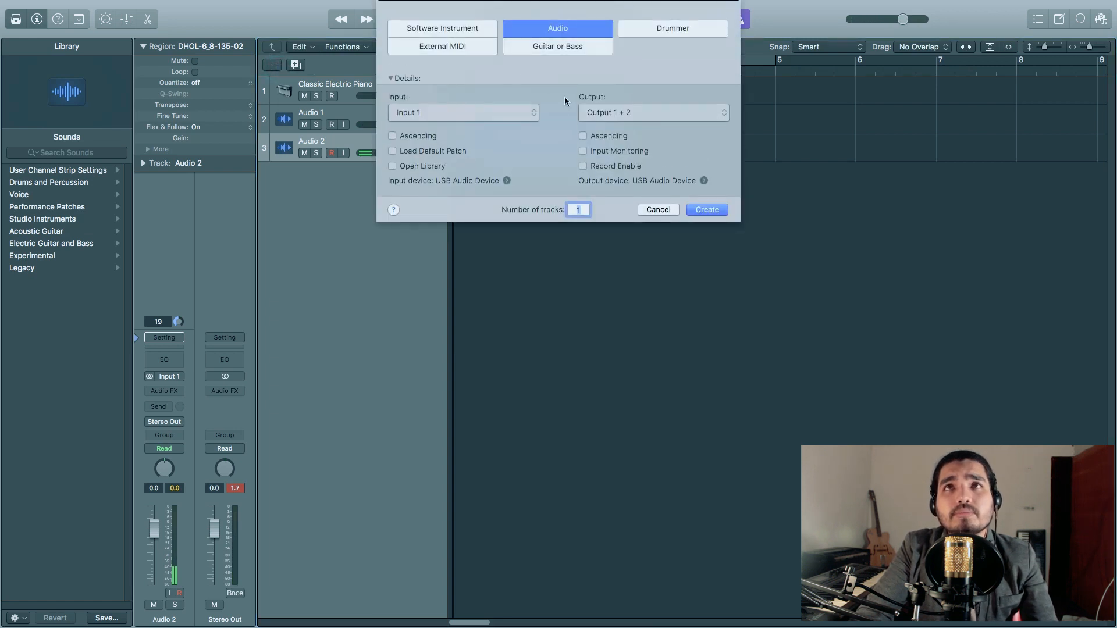
left_click(696, 208)
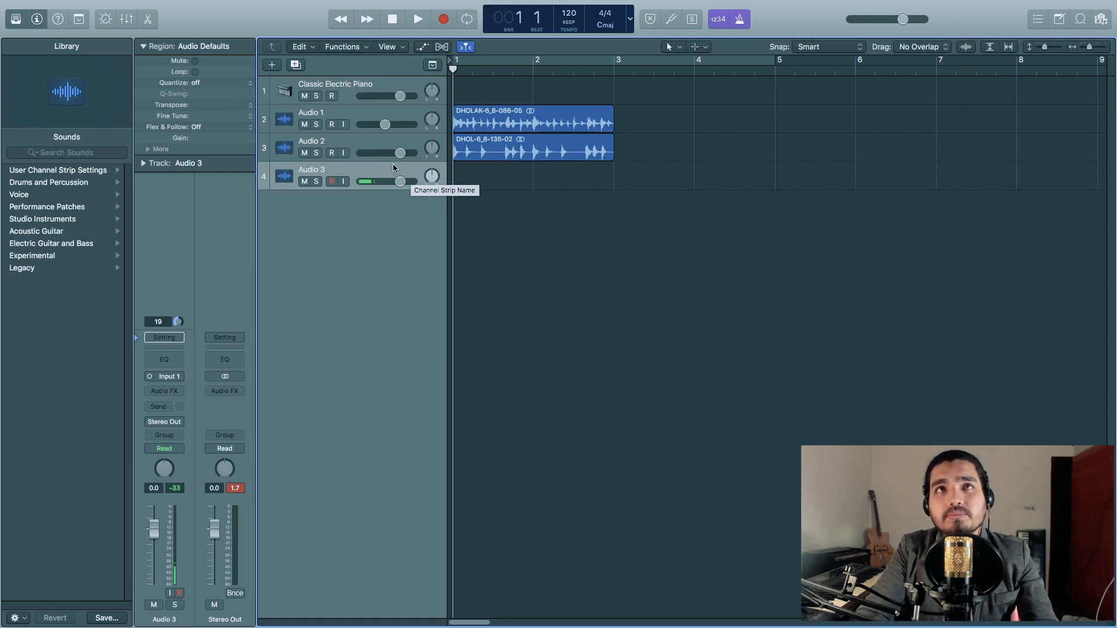
right_click(455, 170)
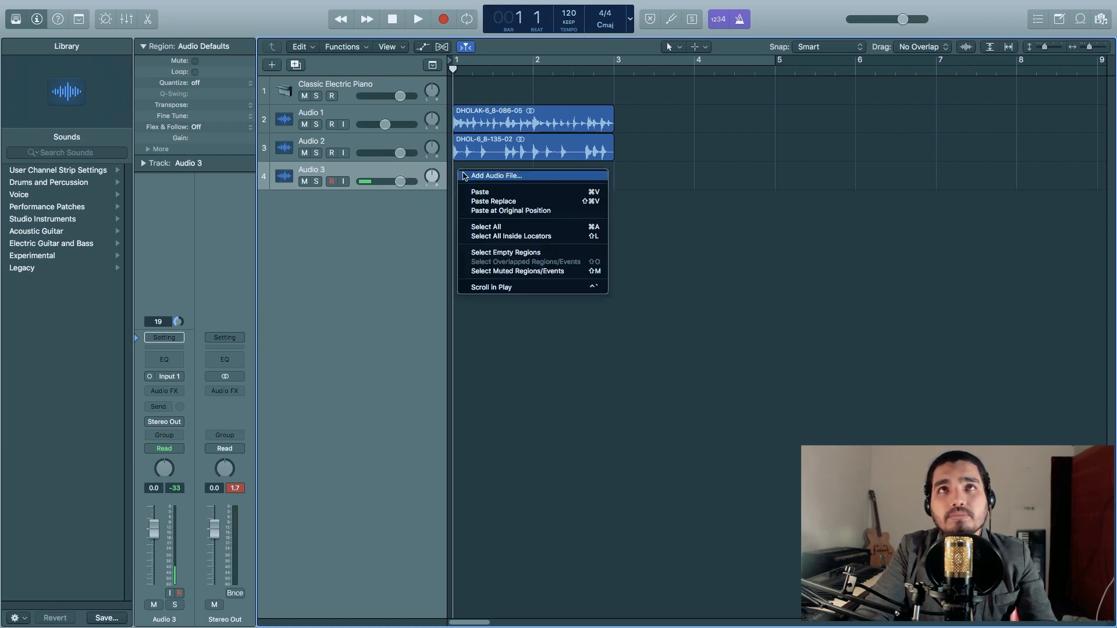
left_click(483, 179)
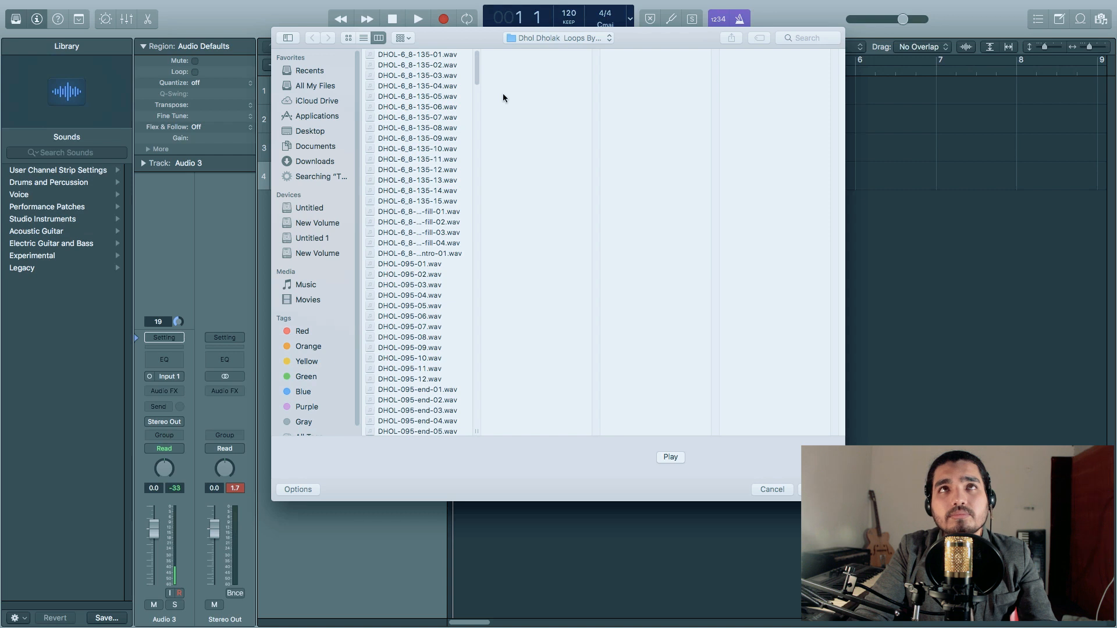
left_click_drag(477, 72, 480, 243)
left_click(407, 268)
left_click(670, 457)
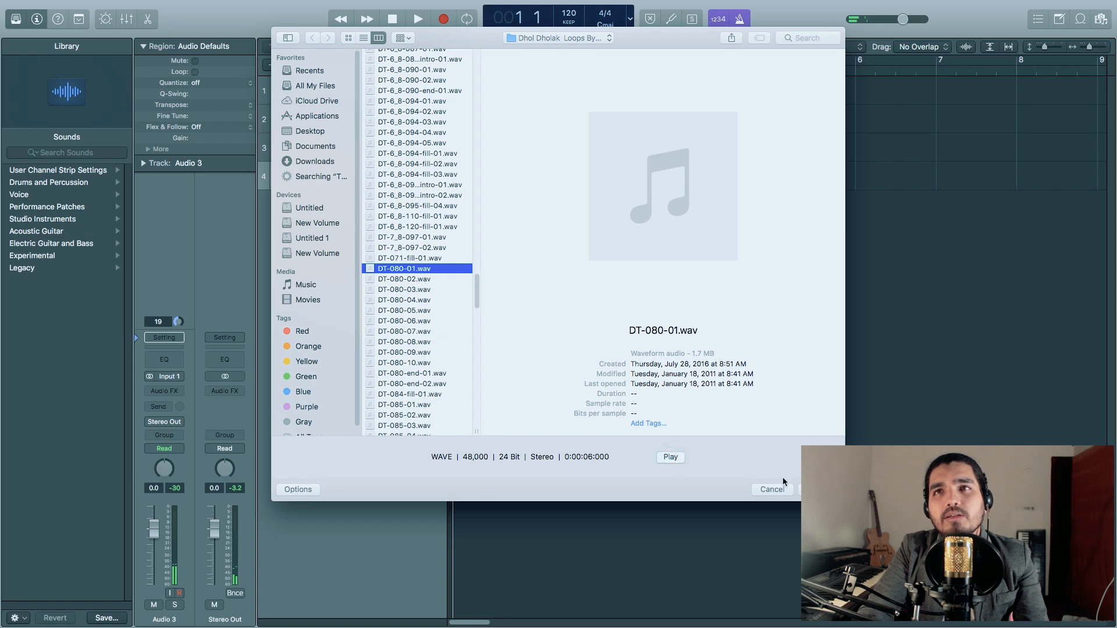
key("Return")
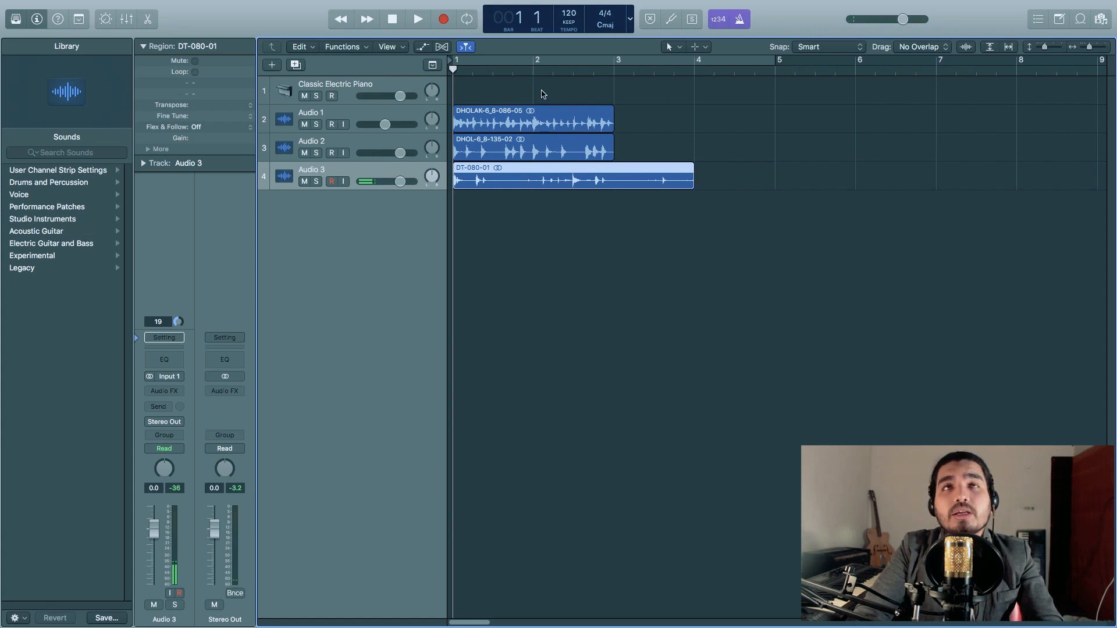
Set Audio 3 to Flex Time - Slicing, compress the DT-080-01 region to 2 bars ending at bar 3, and hide the Flex controls
left_click(441, 47)
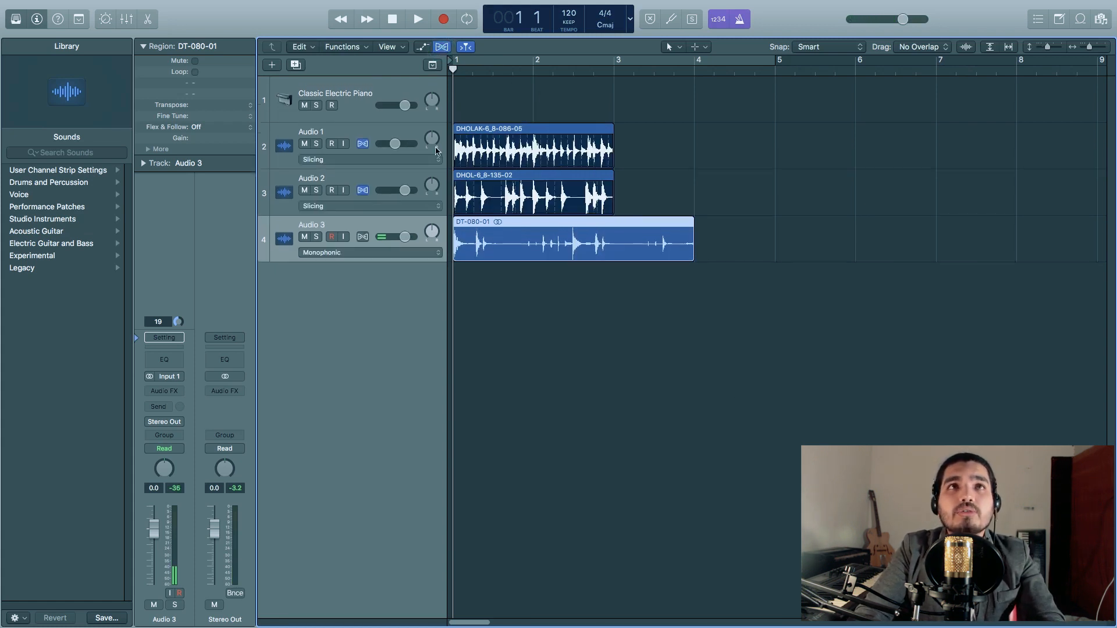
left_click(415, 252)
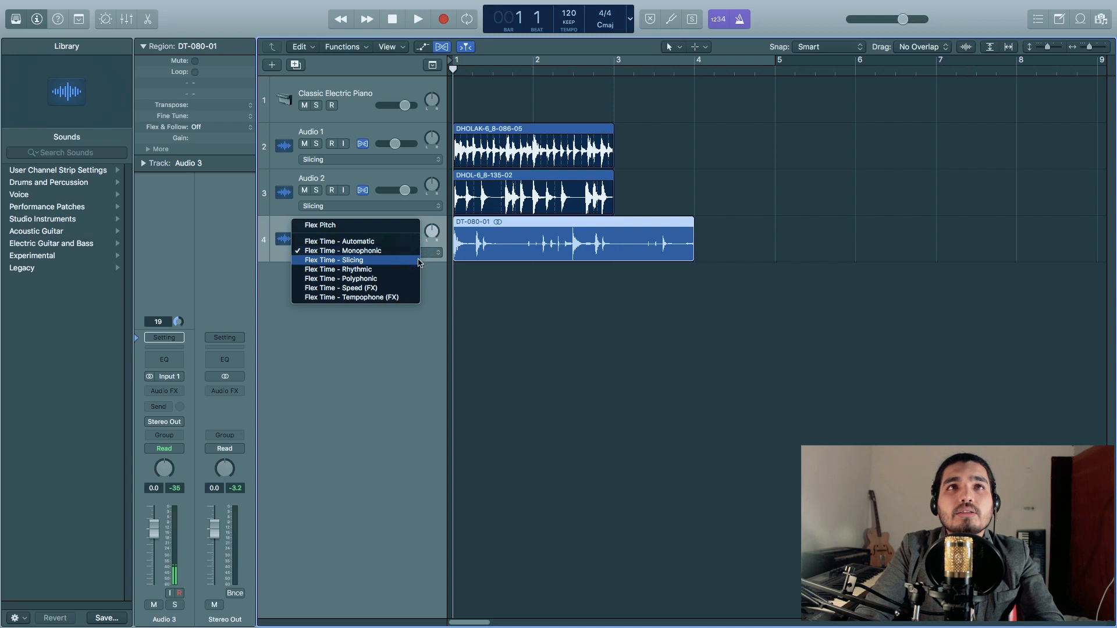
left_click(419, 260)
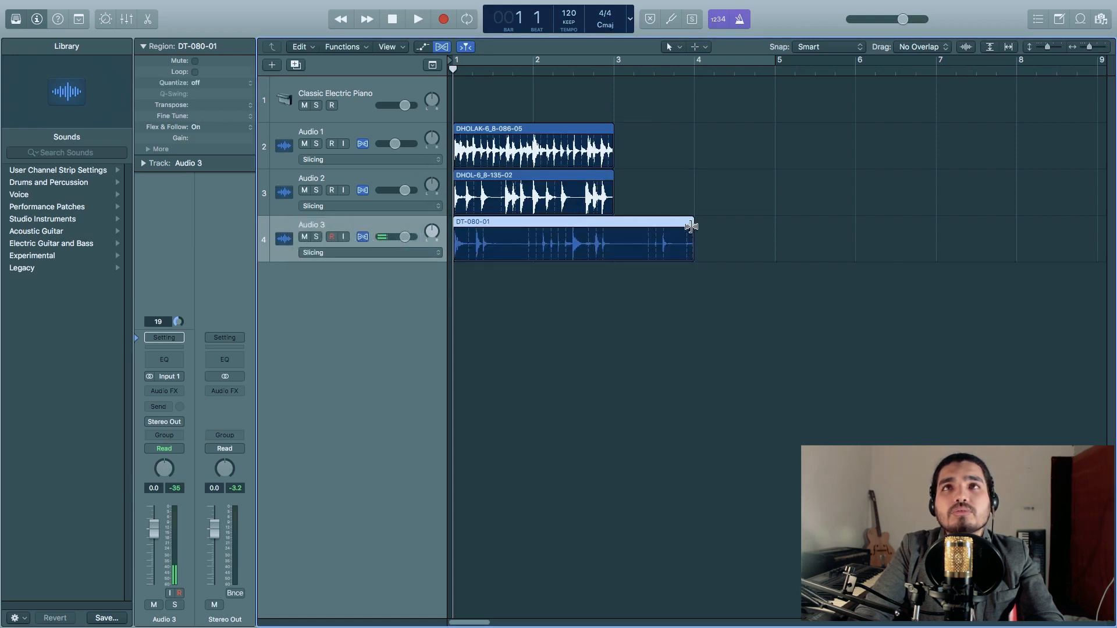
mouse_move(690, 227)
left_mouse_down()
mouse_move(606, 229)
mouse_move(614, 225)
left_mouse_up()
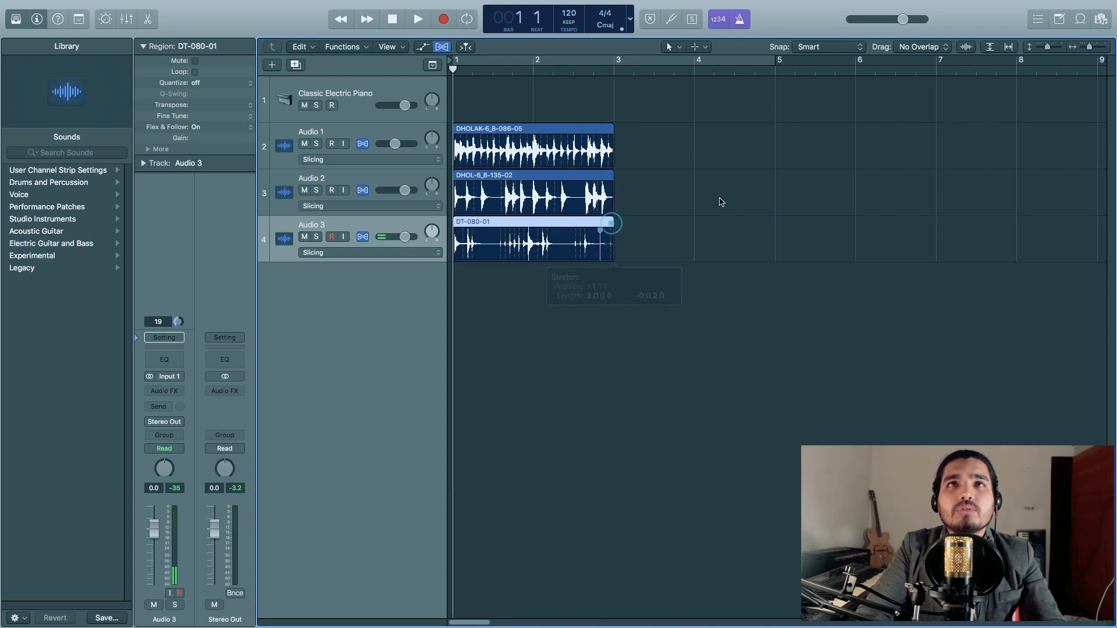
left_click(444, 47)
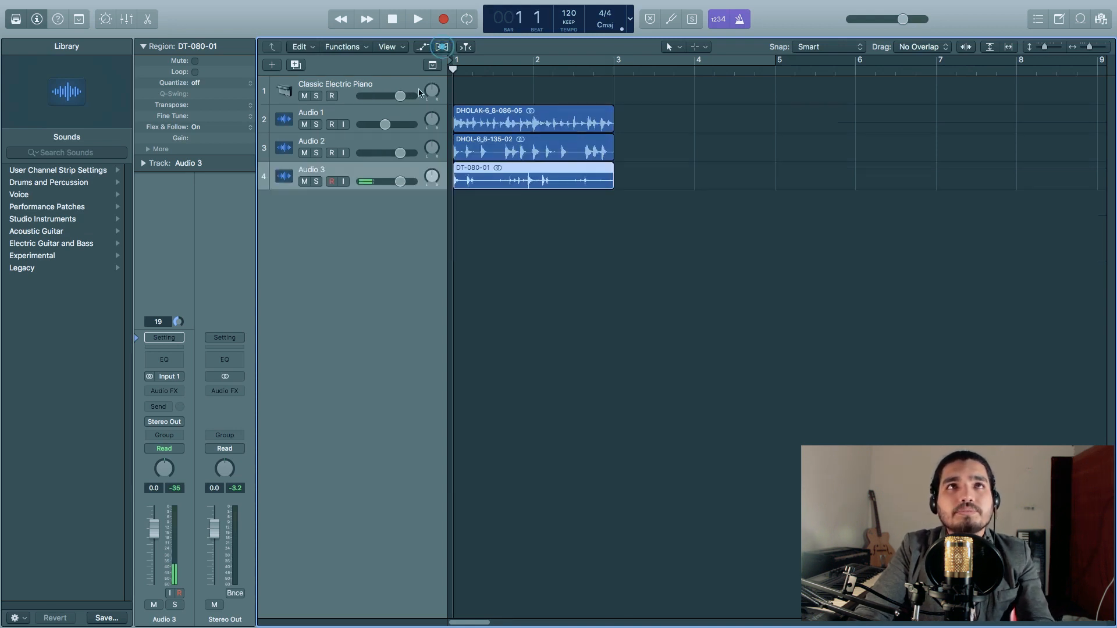
Play the Audio 3 loop soloed from the start, deselect its region and turn the solo off
left_click(316, 182)
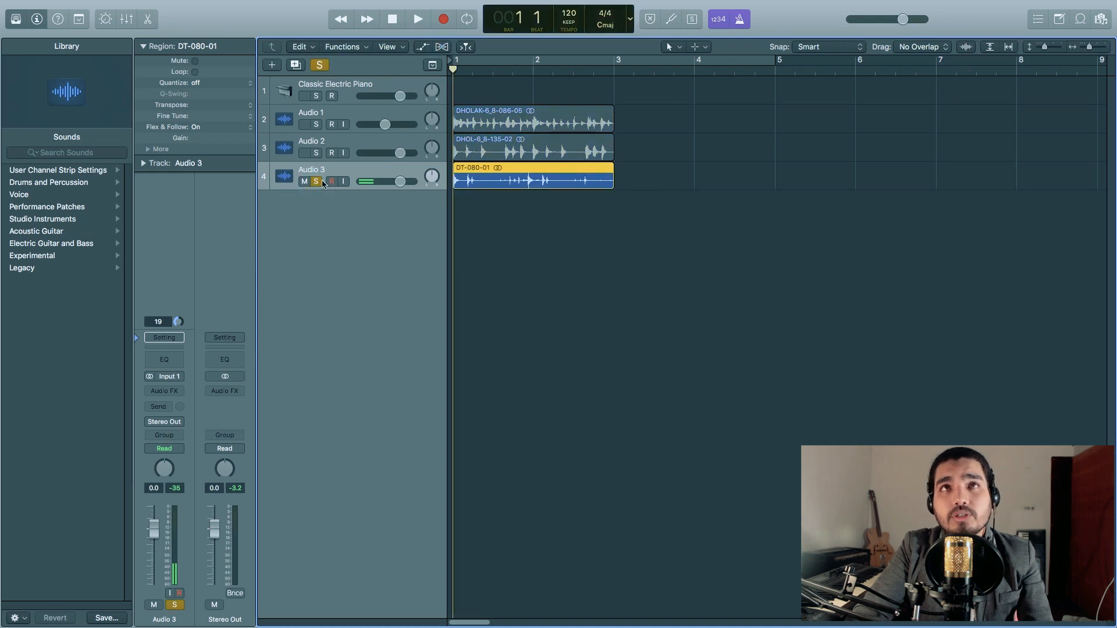
key("space")
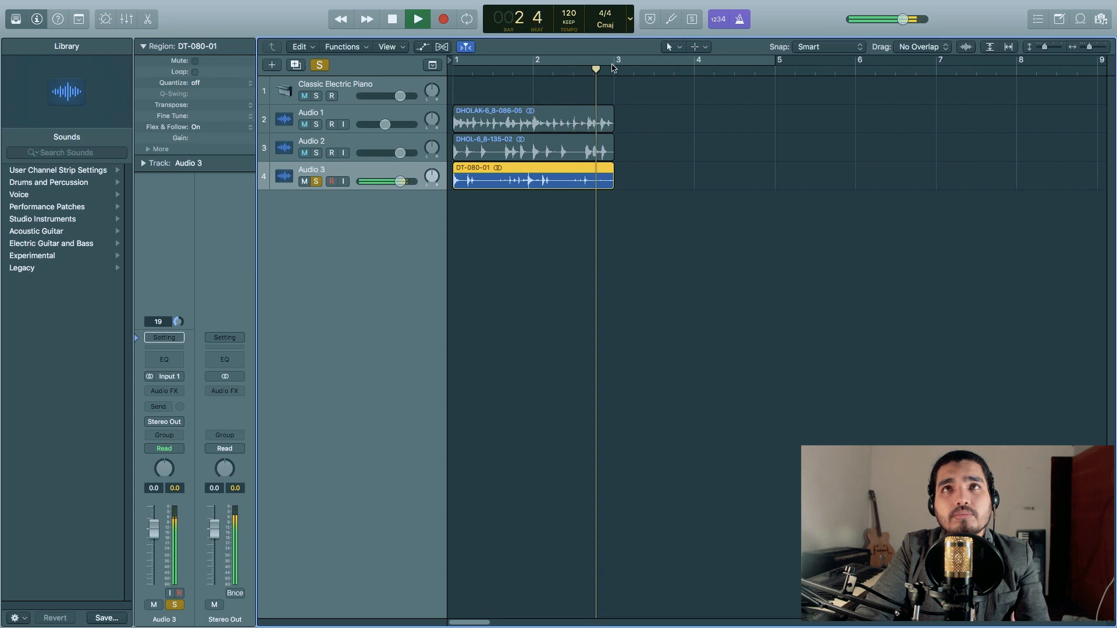
key("space")
left_click(629, 88)
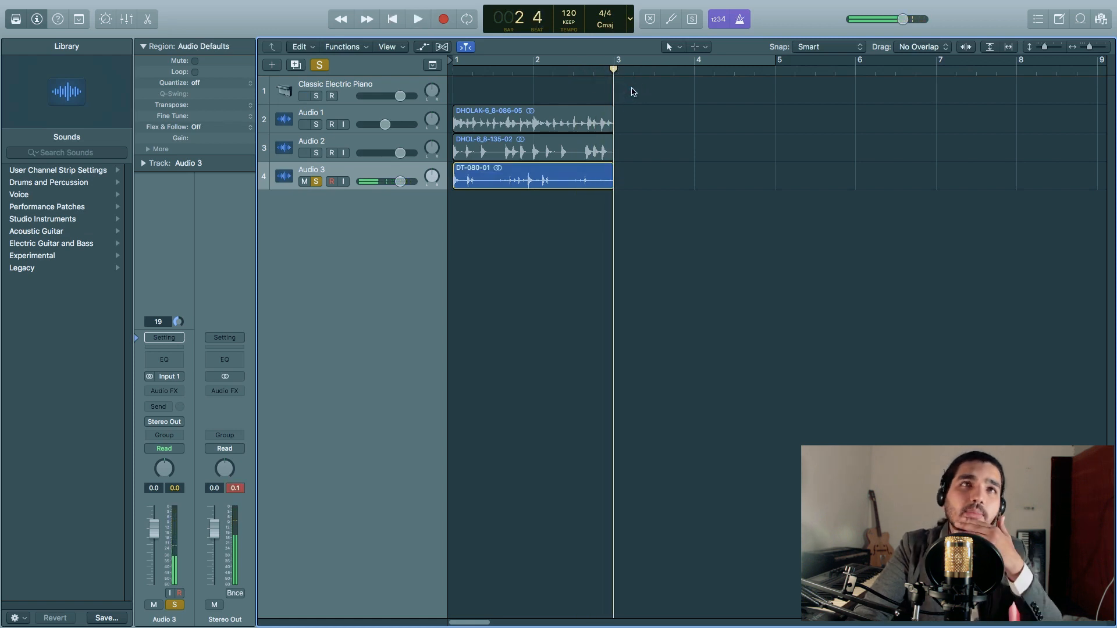
left_click(320, 65)
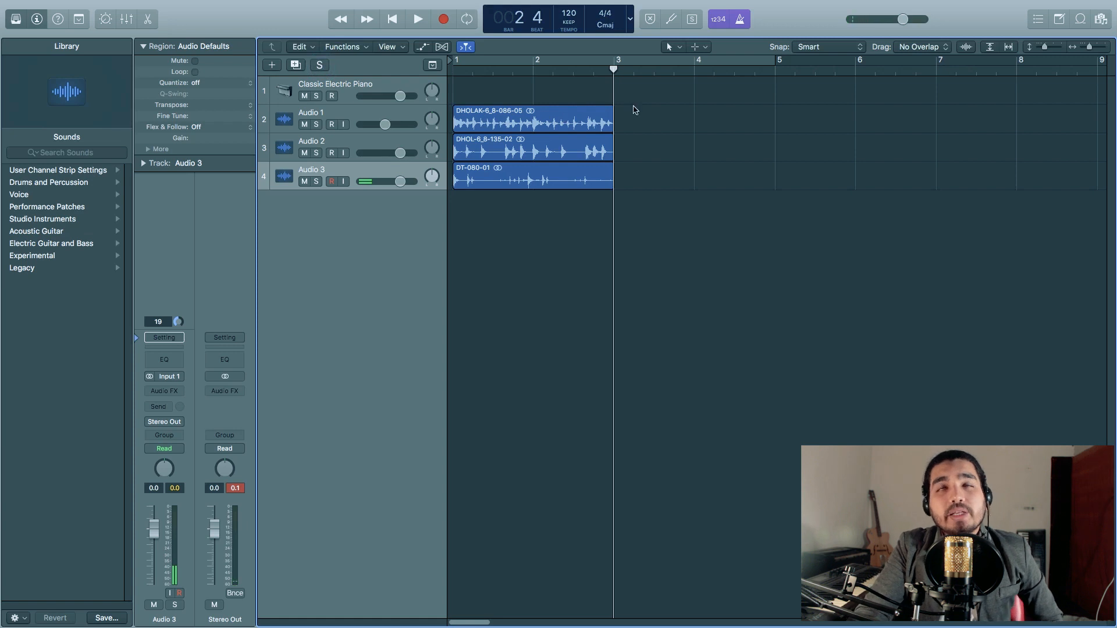